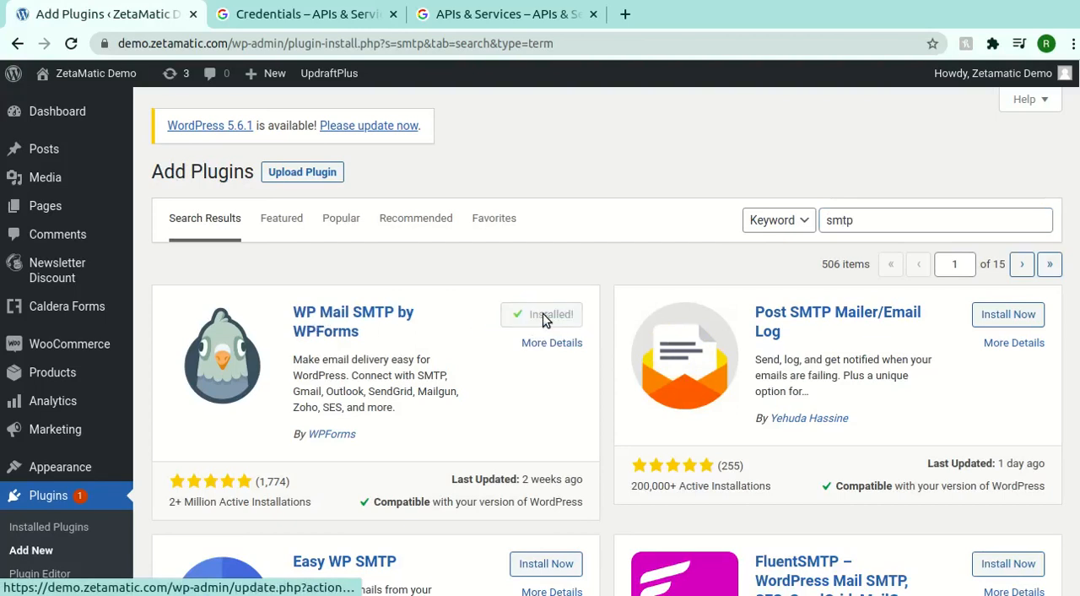
- Activate the WP Mail SMTP by WPForms plugin and open its settings
left_click(553, 314)
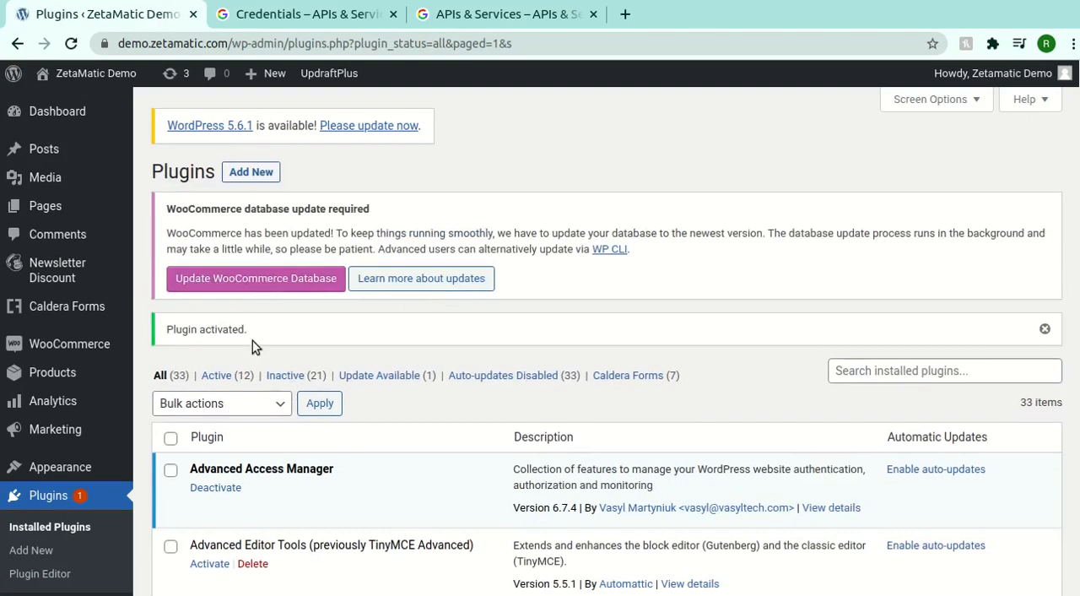
key("ctrl+f")
type("smtp")
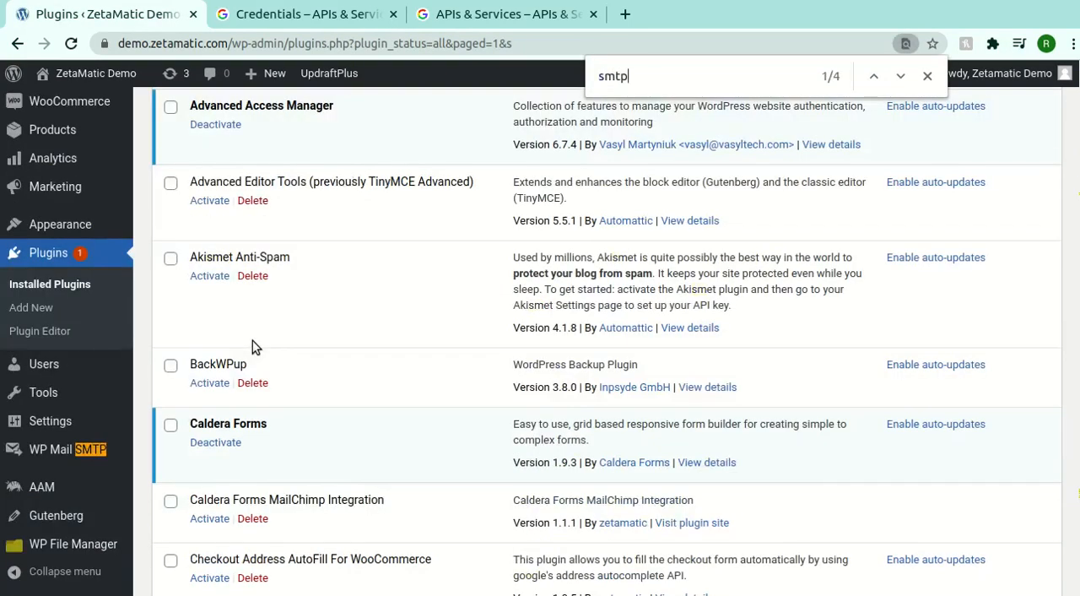
left_click(63, 449)
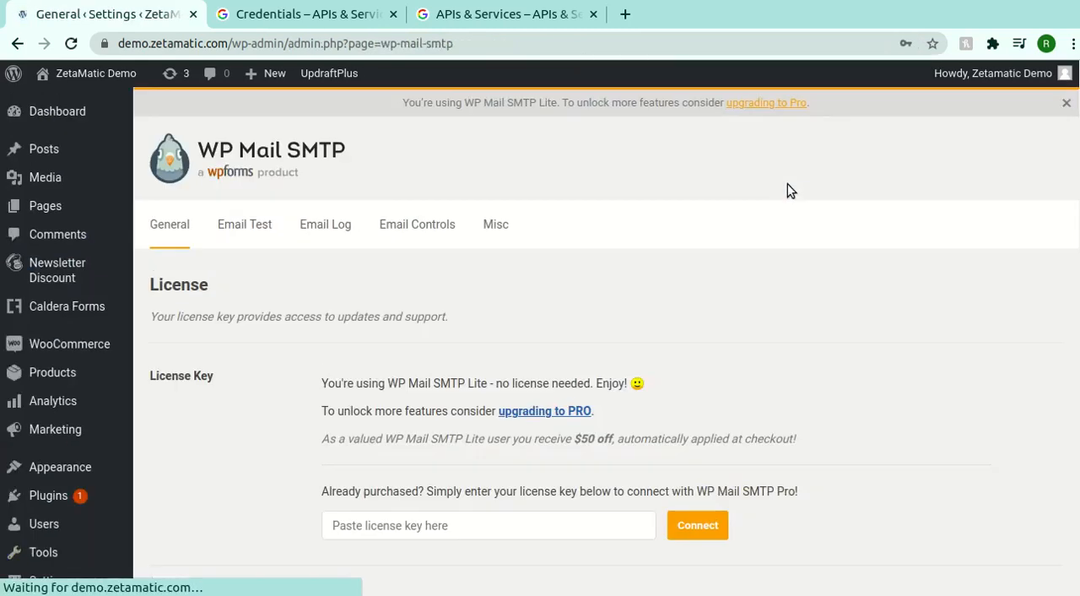
- Set the From Name in the WP Mail SMTP mail settings to ZetaMatic Test
scroll(264, 262, "down", 5)
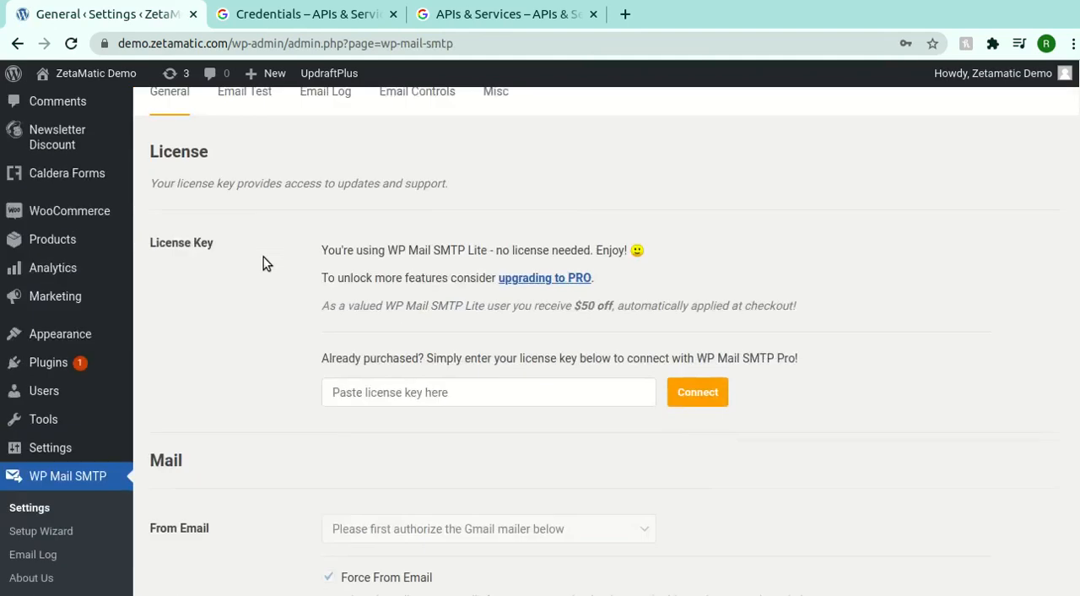
scroll(263, 263, "down", 1)
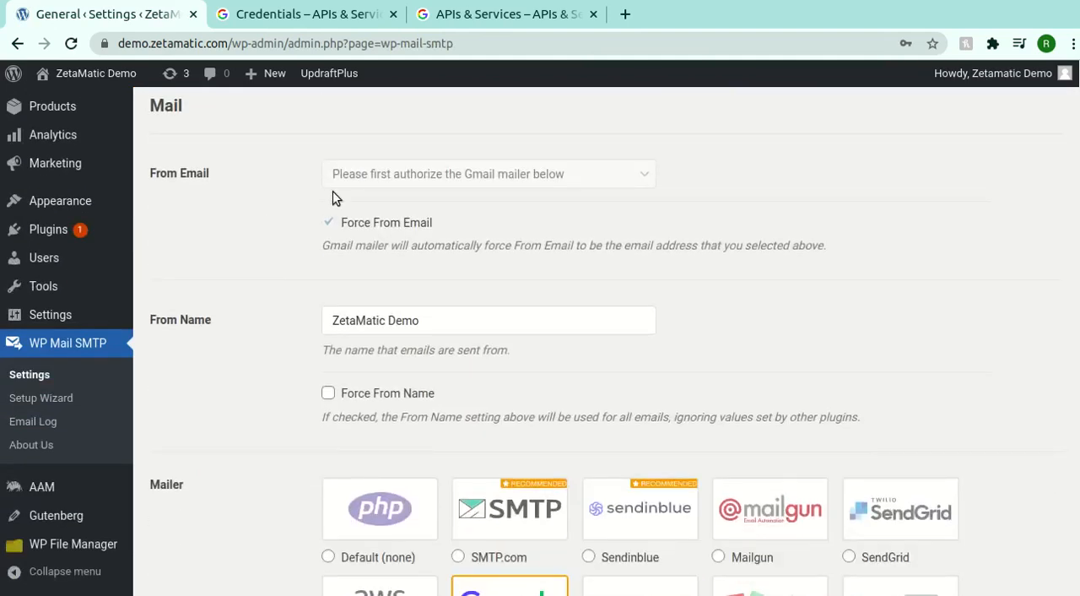
scroll(287, 271, "down", 3)
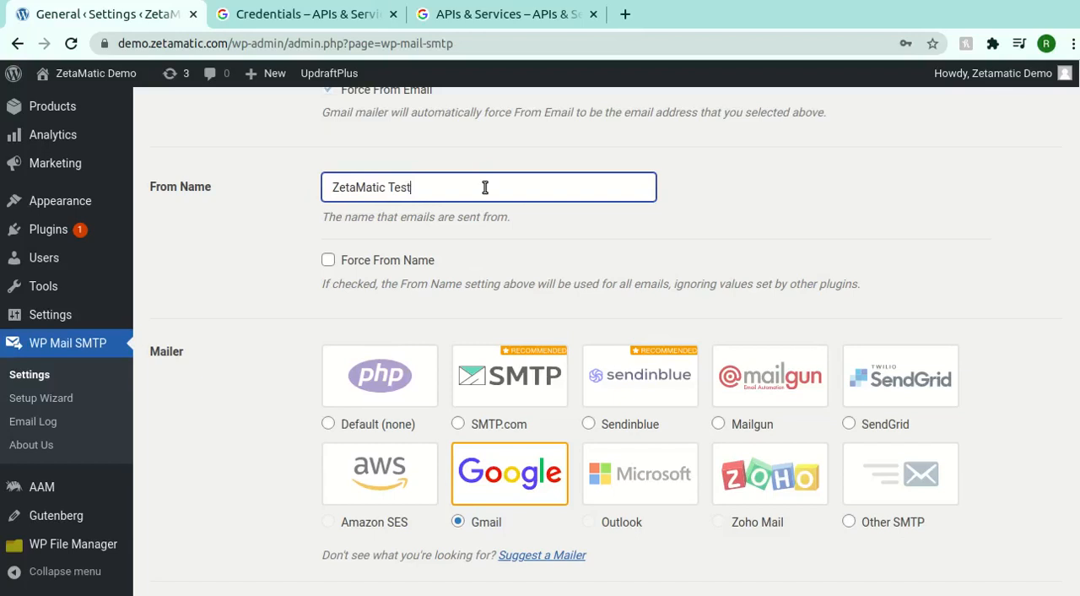
key("Tab")
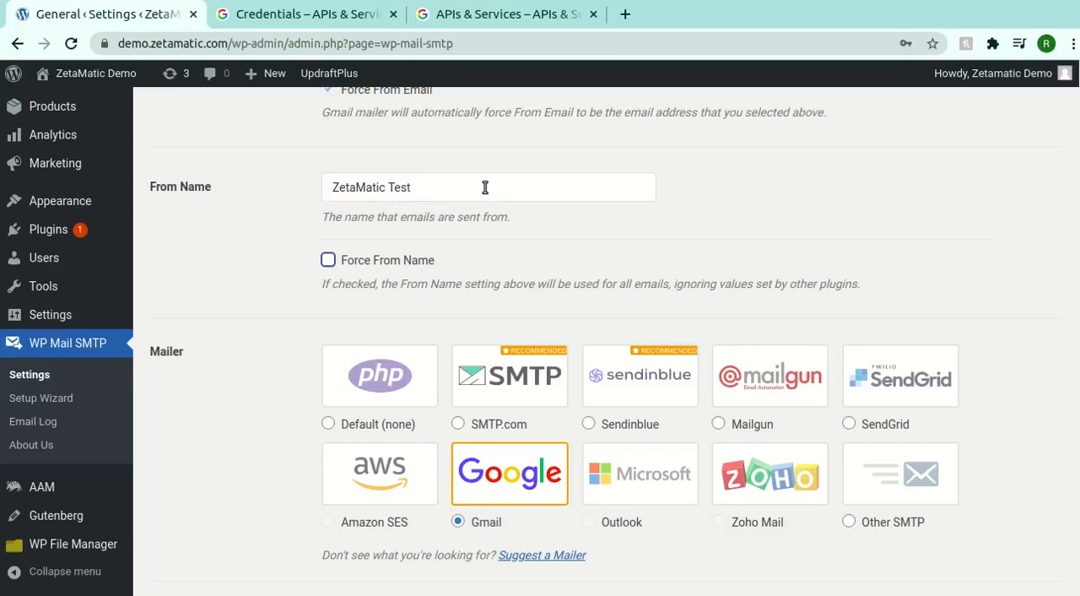
- Try to choose Amazon SES as the mailer and dismiss the upgrade offer
scroll(394, 207, "down", 2)
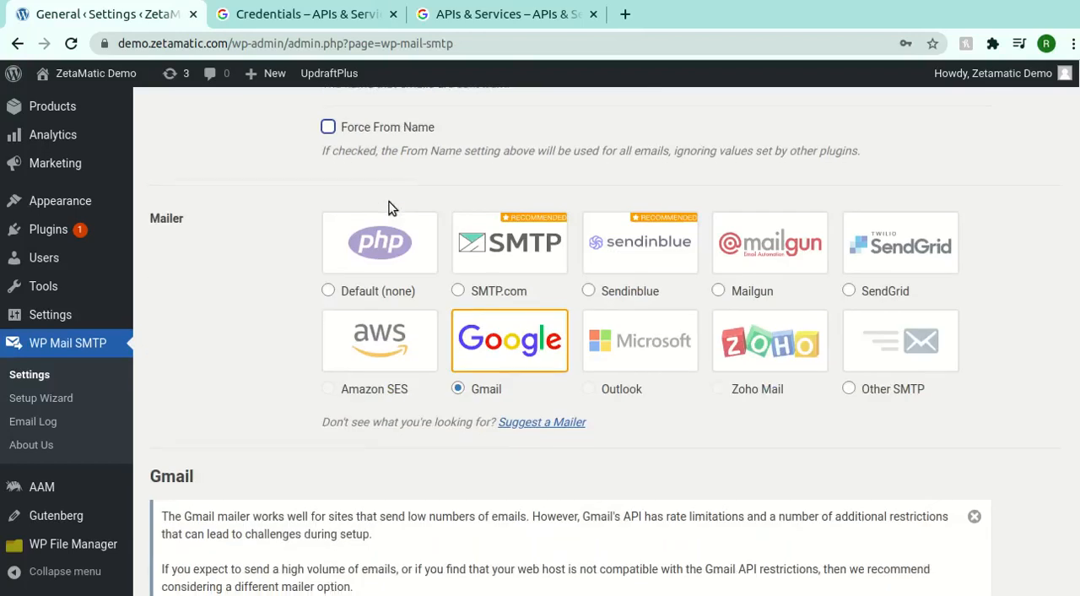
scroll(394, 207, "down", 1)
left_click(379, 250)
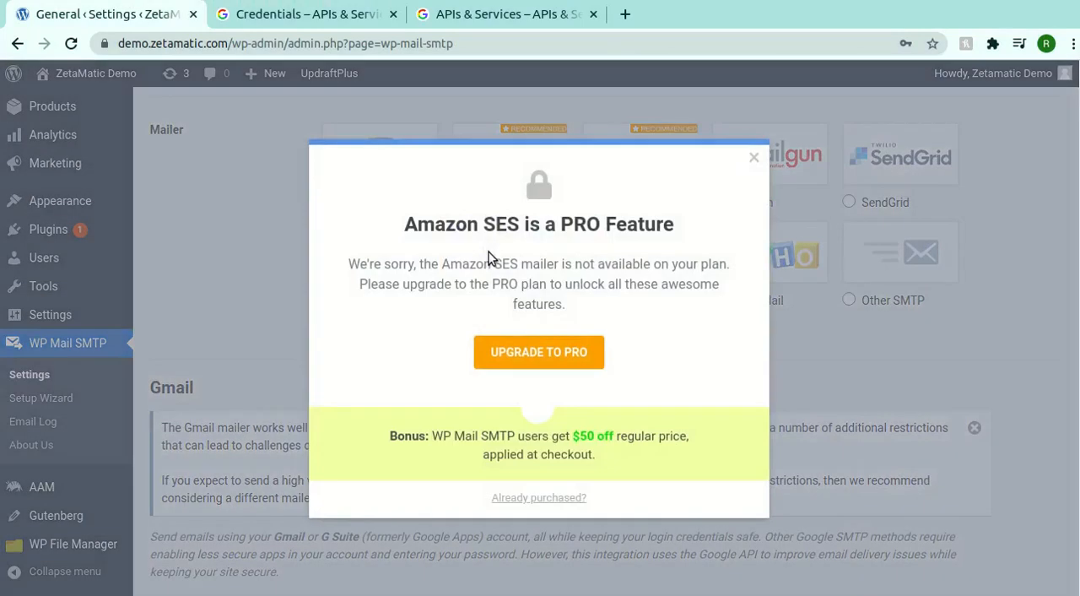
left_click(756, 160)
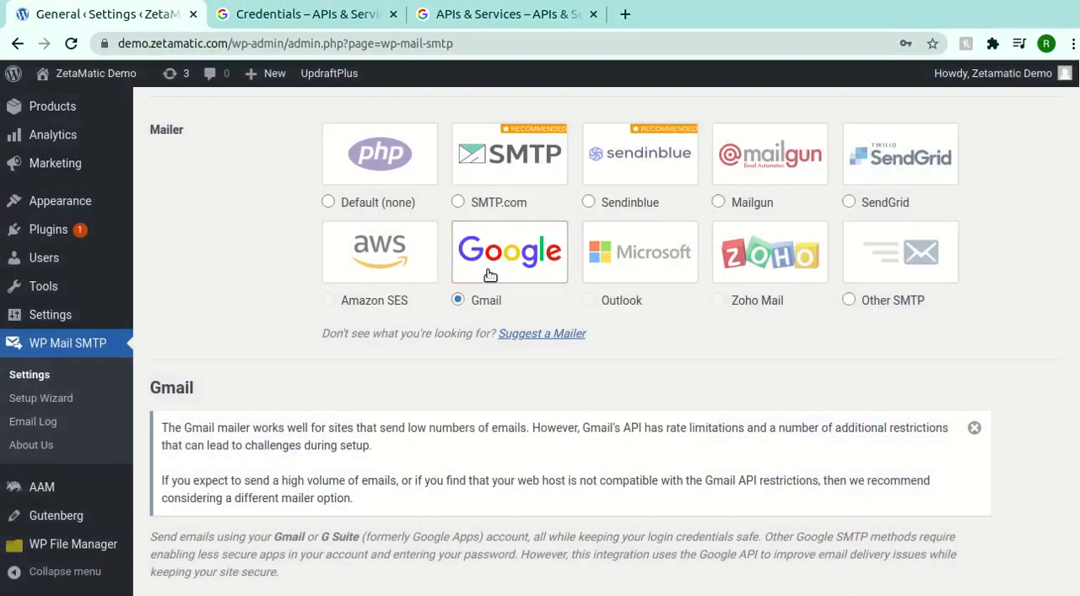
- Switch to the Google APIs console, search the API Library for gmail and enable the Gmail API for My First Project
scroll(405, 288, "down", 5)
scroll(403, 287, "down", 2)
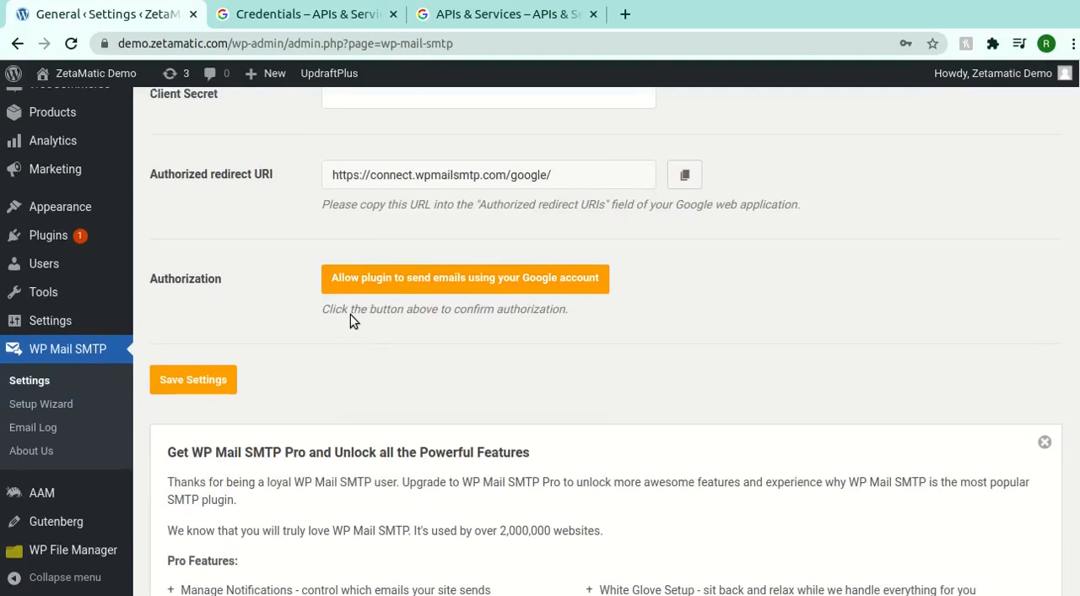
scroll(350, 321, "up", 5)
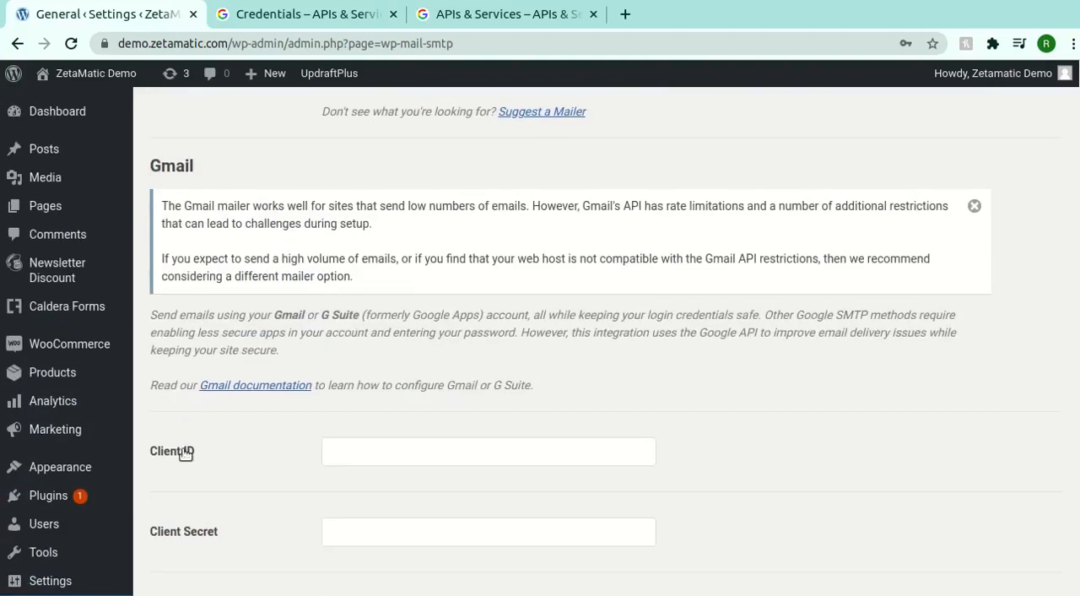
left_click(458, 17)
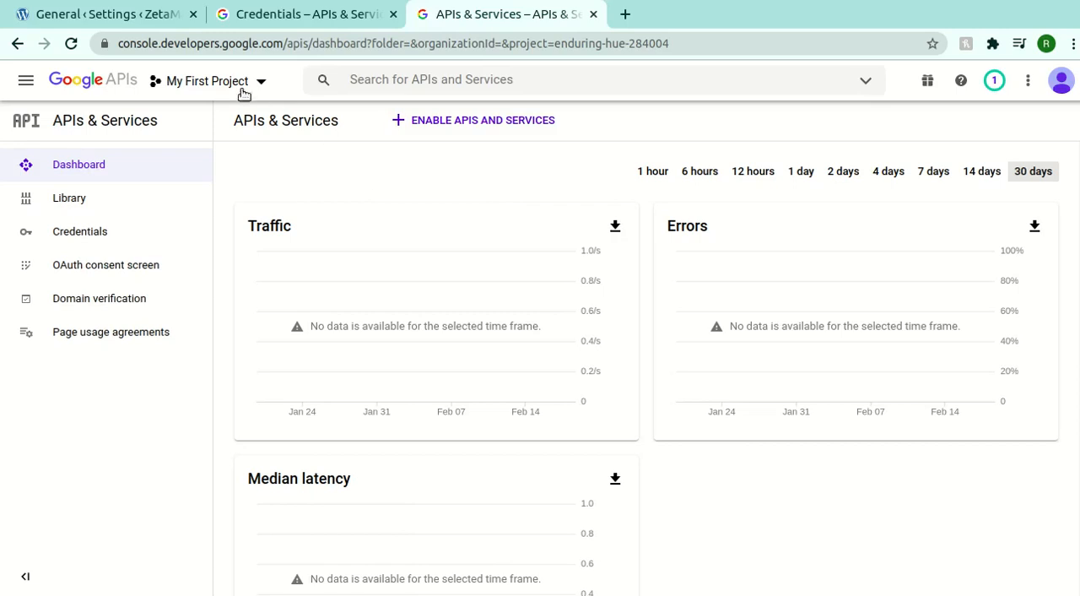
left_click(91, 201)
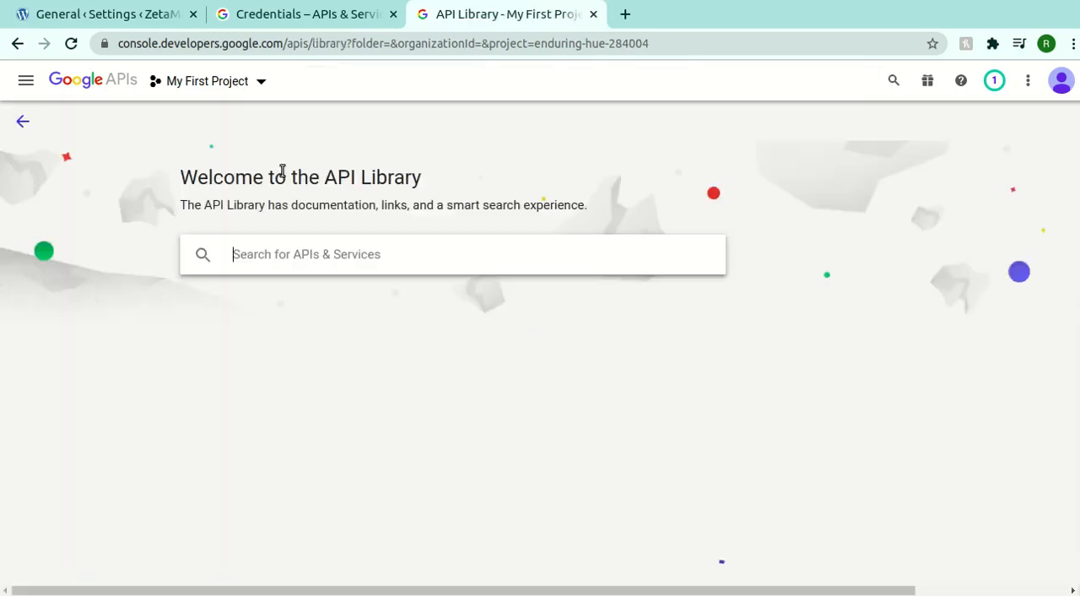
type("gmail")
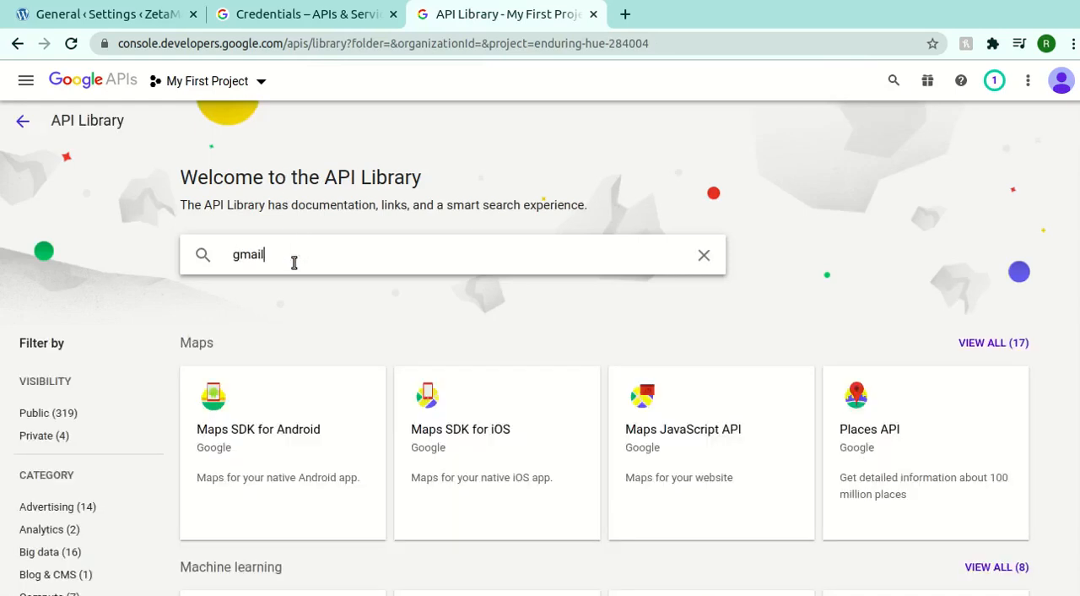
key("Return")
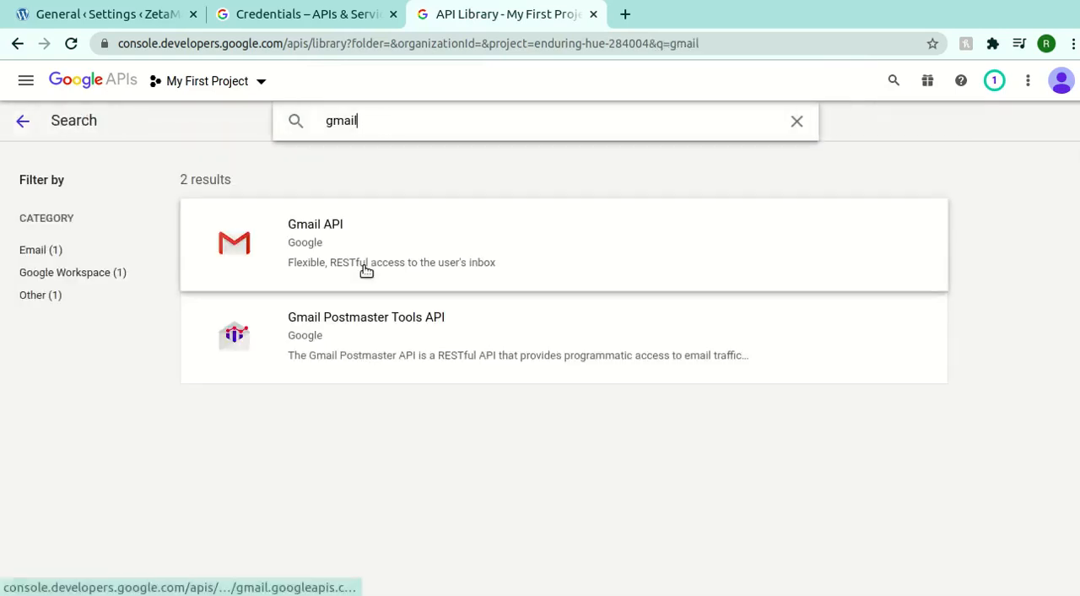
left_click(360, 229)
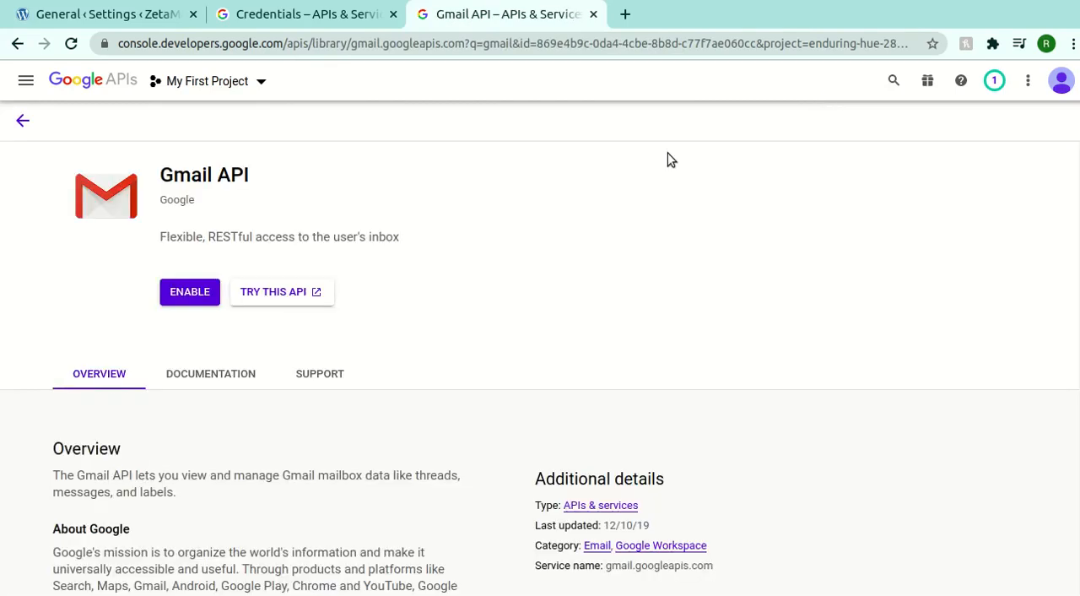
left_click(187, 293)
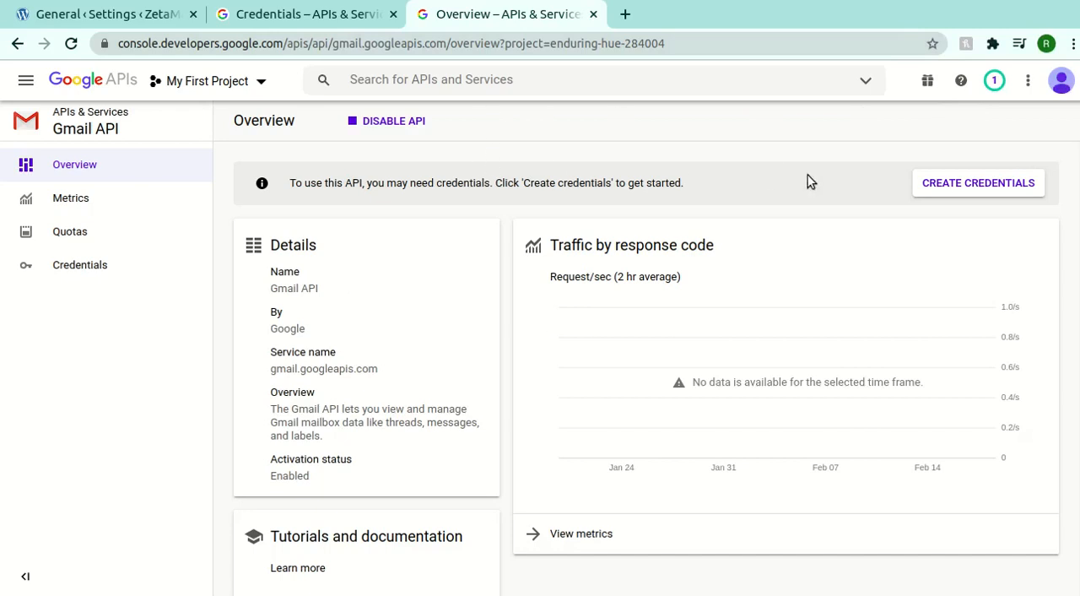
- Start creating credentials for the Gmail API, called from Web browser (Javascript) and accessing User data
left_click(945, 184)
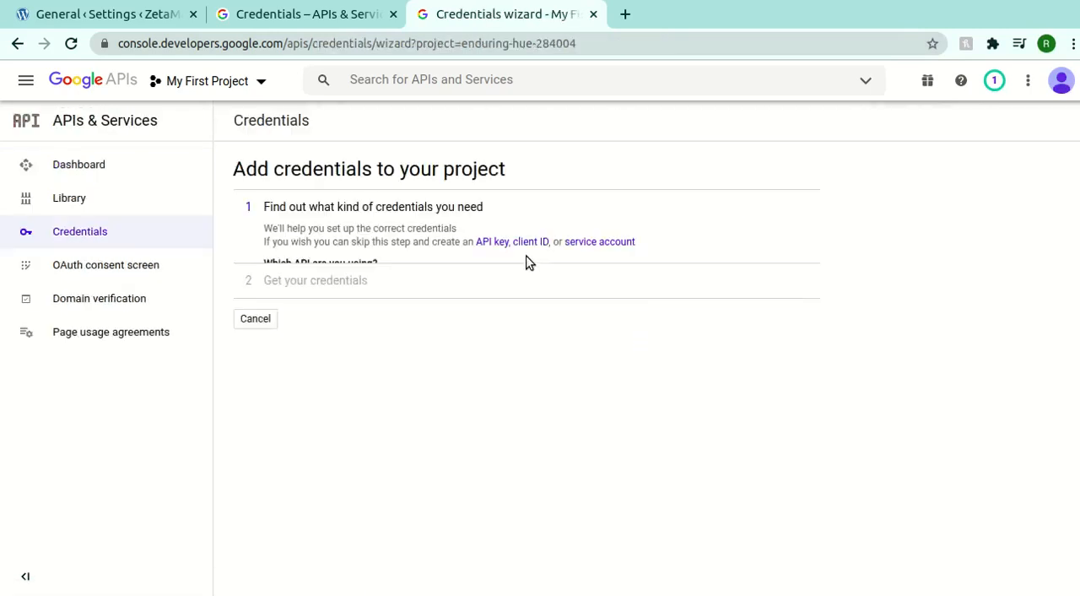
left_click(369, 310)
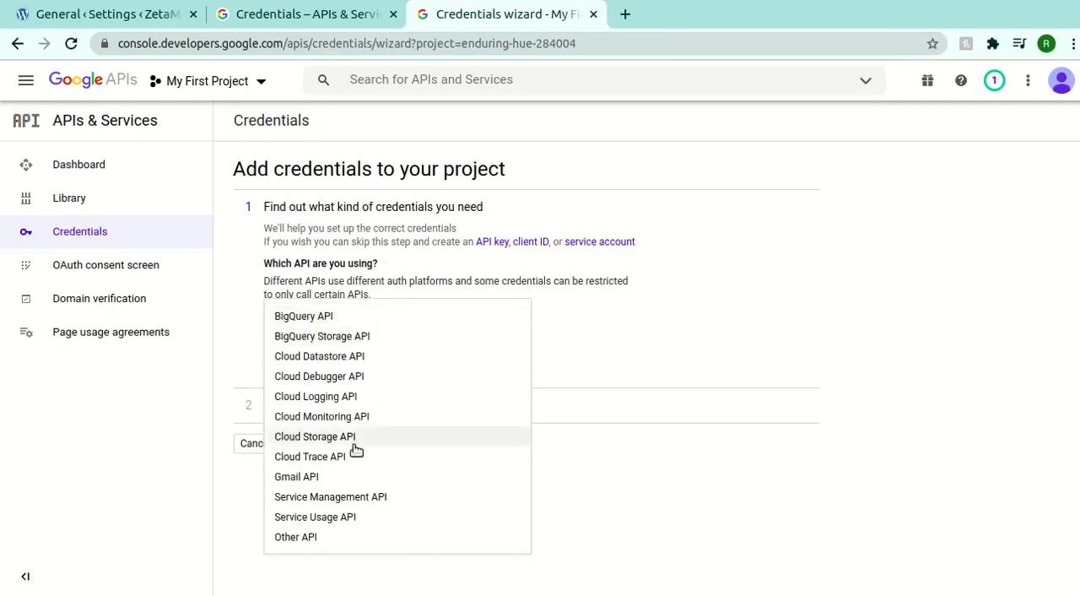
left_click(349, 477)
left_click(318, 398)
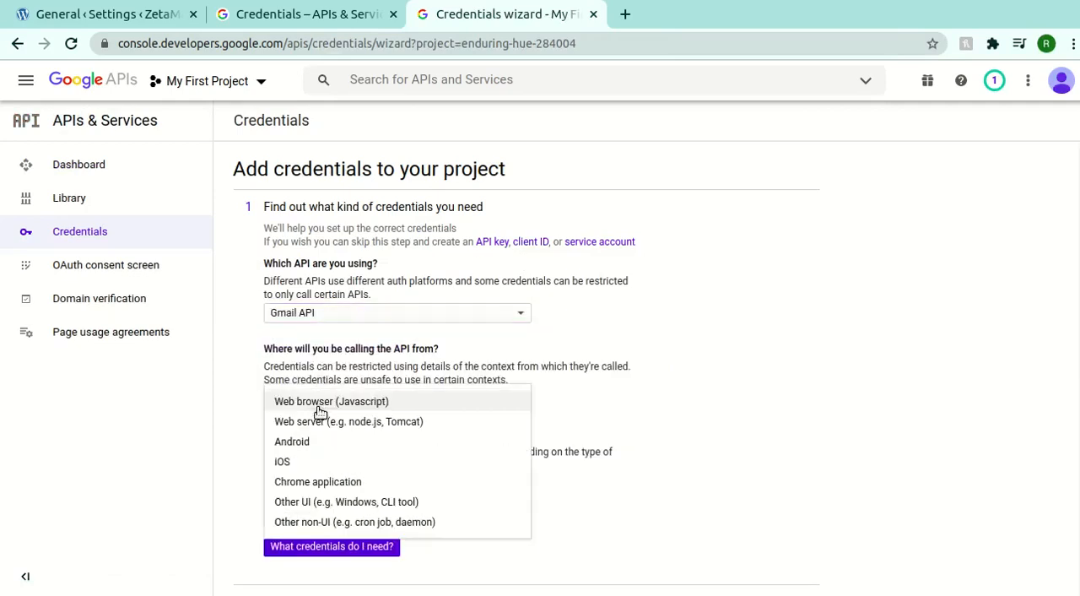
left_click(320, 407)
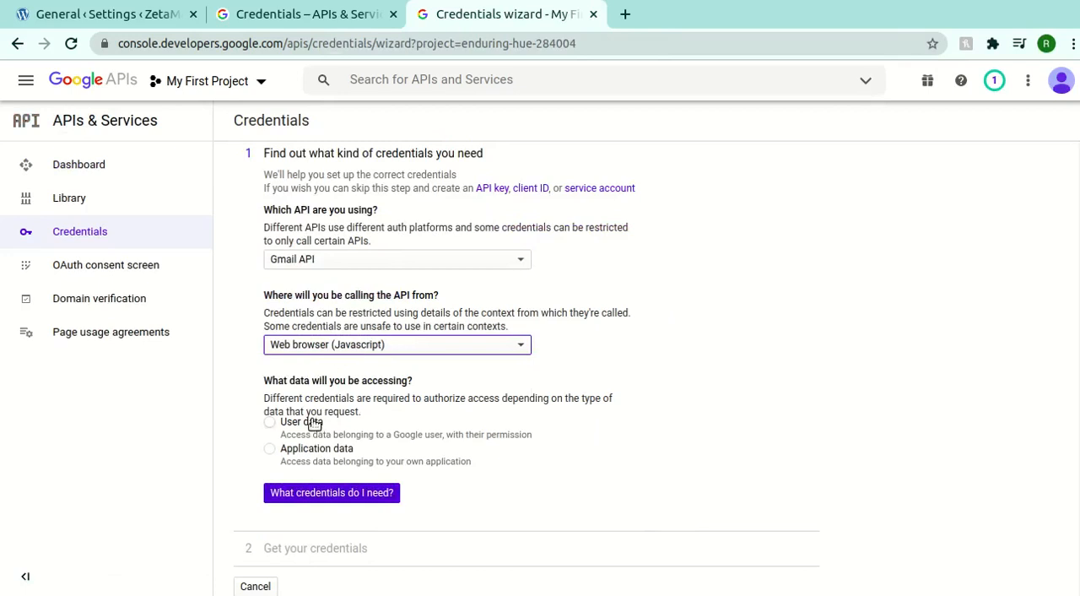
left_click(314, 423)
left_click(330, 495)
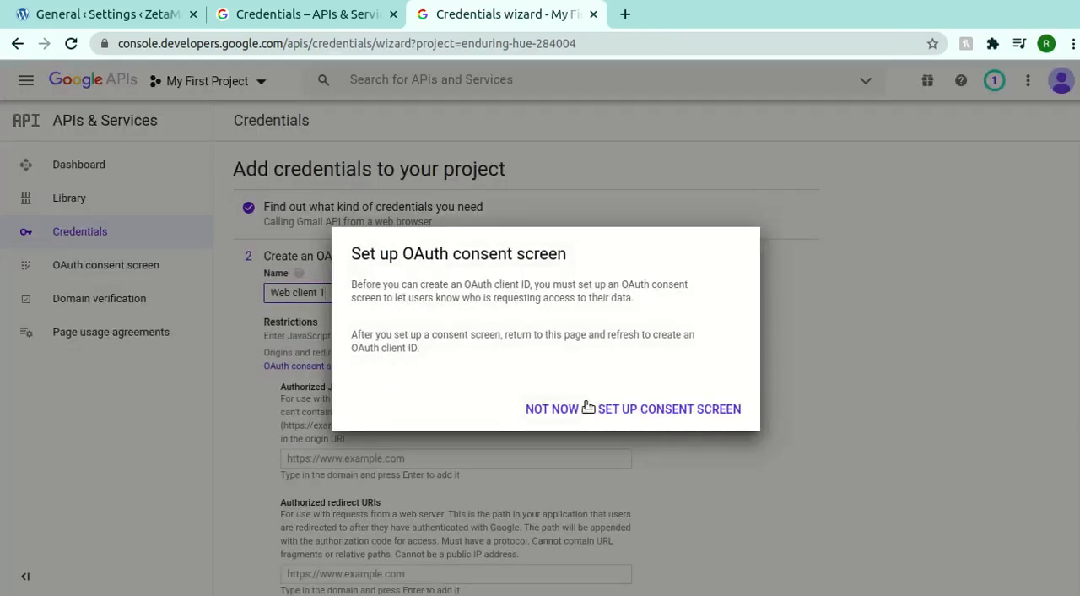
- Create an OAuth consent screen for Internal users with app name Test App and choose the user support email
left_click(587, 409)
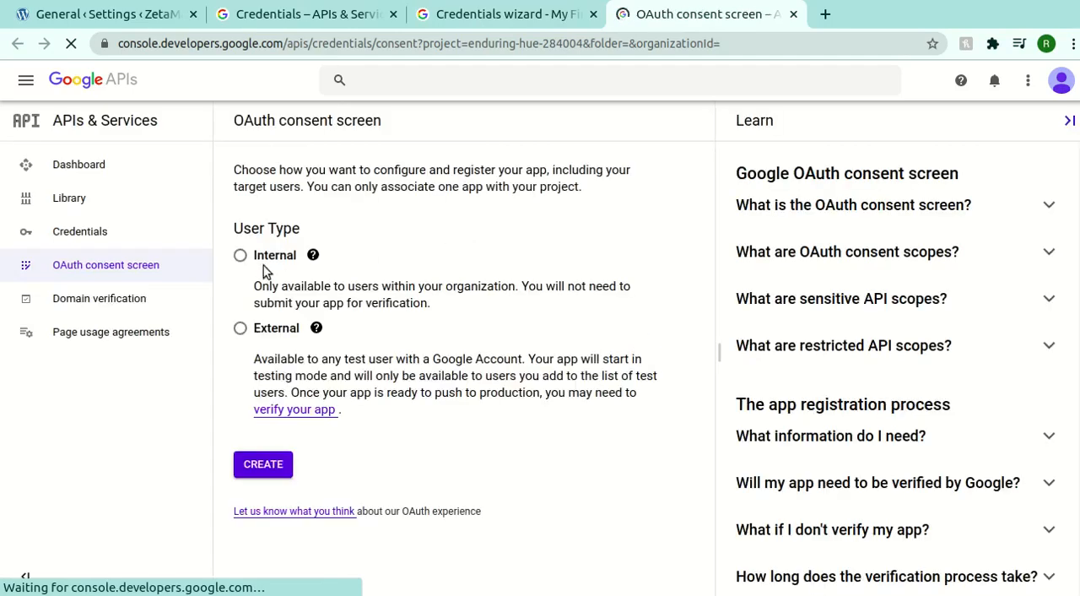
left_click(241, 256)
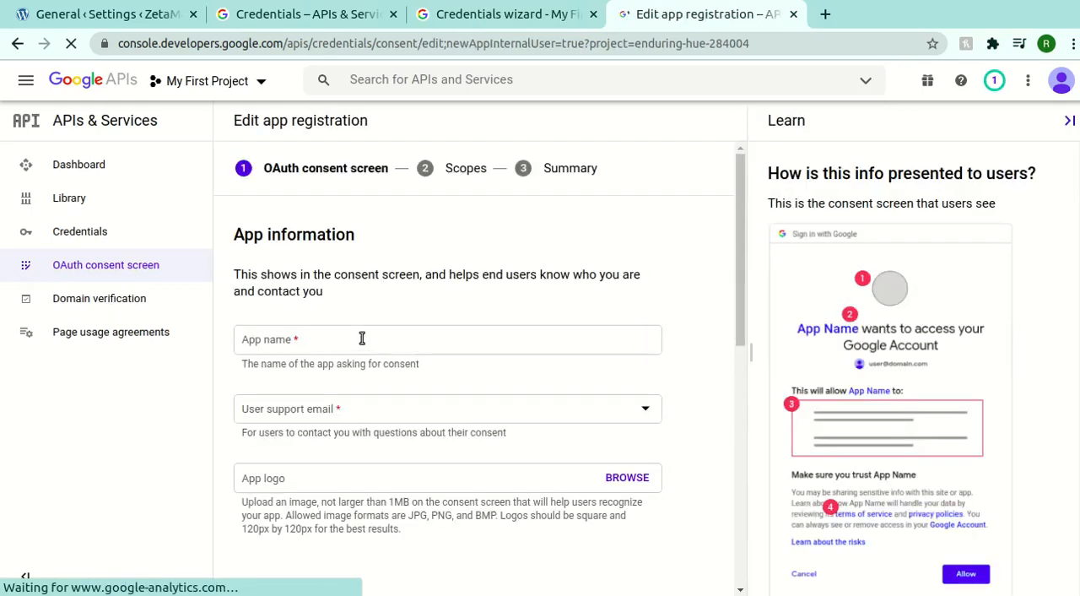
left_click(393, 343)
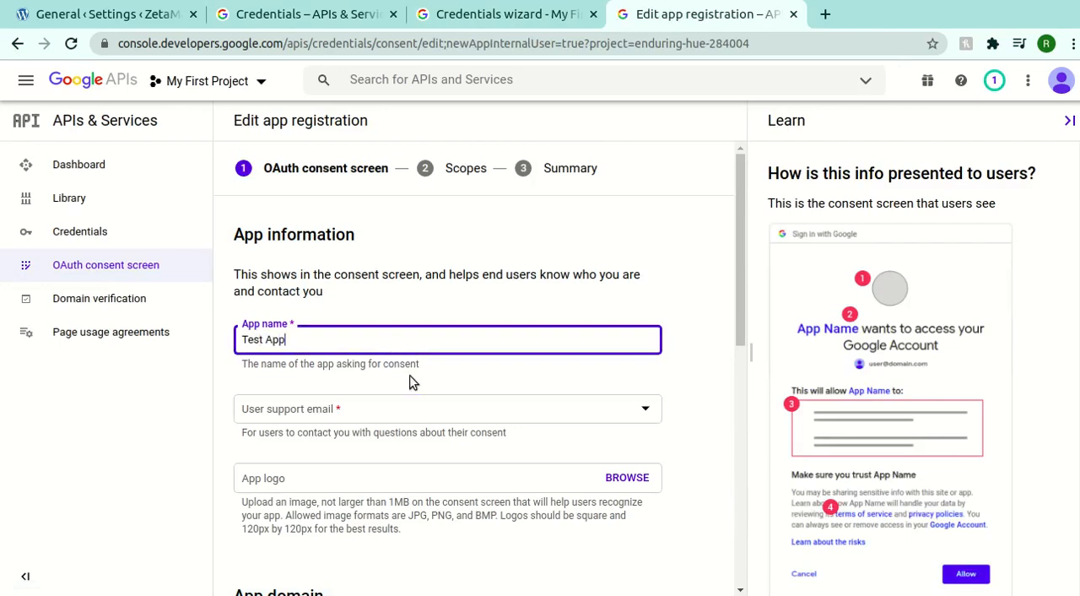
left_click(410, 409)
left_click(408, 419)
- Enter the developer contact email for the app registration, then save it and continue to the scopes
scroll(362, 366, "down", 5)
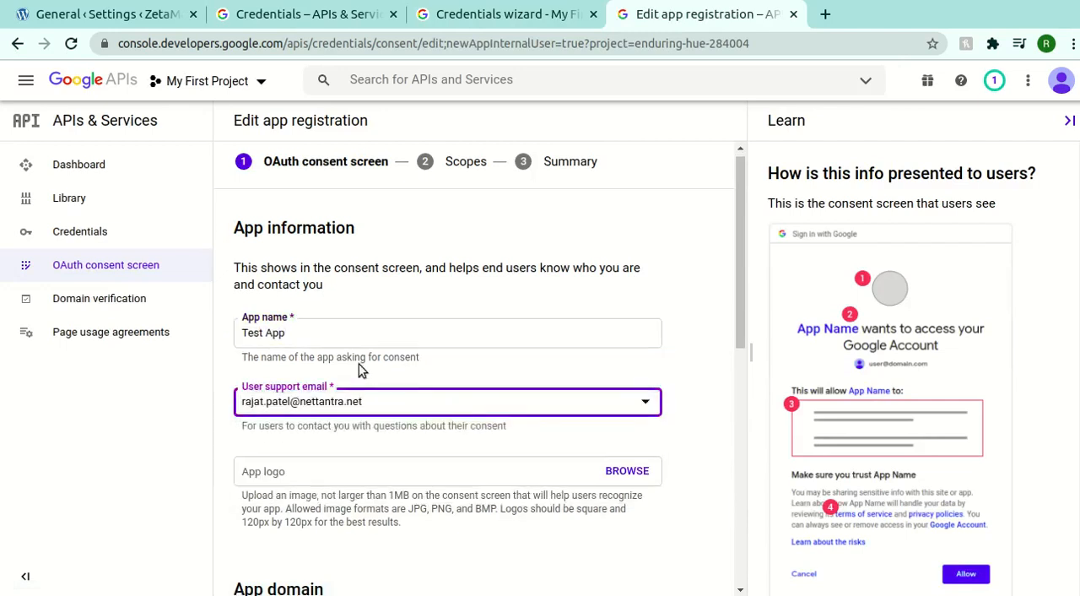
scroll(360, 362, "down", 2)
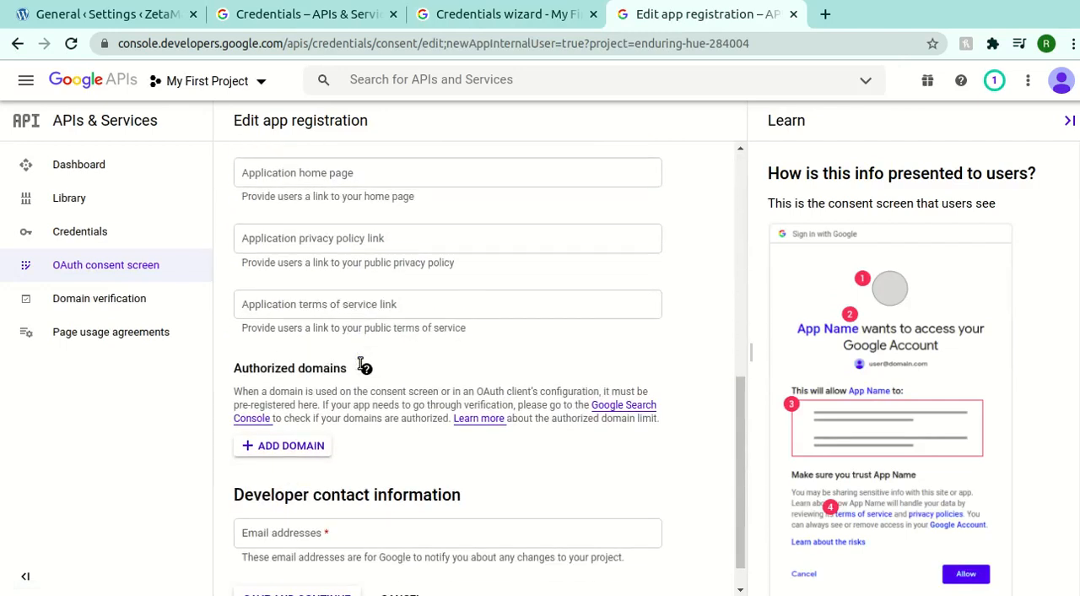
left_click(381, 498)
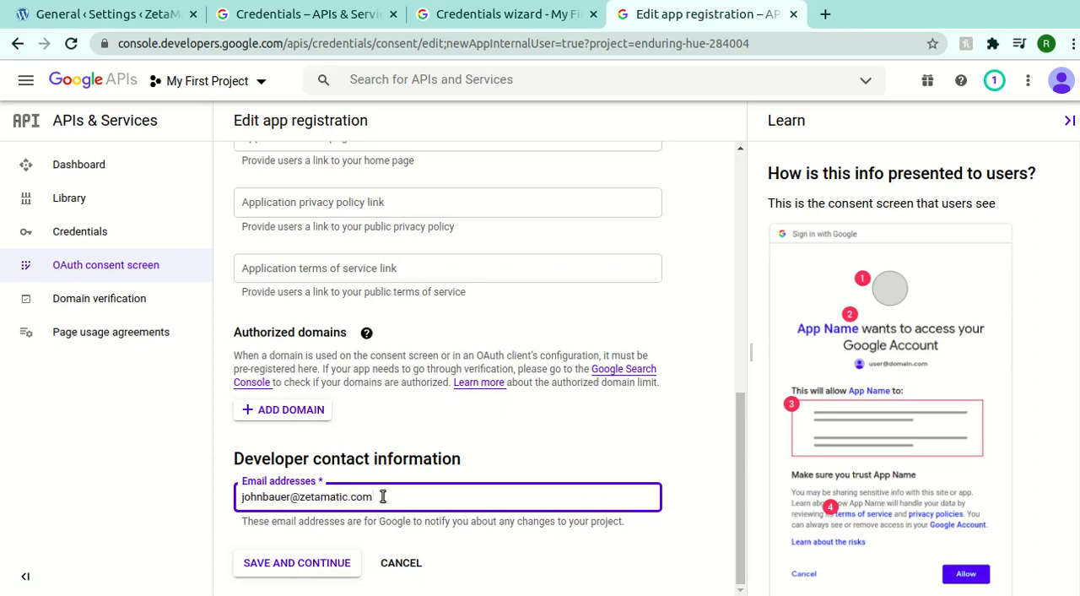
left_click(311, 563)
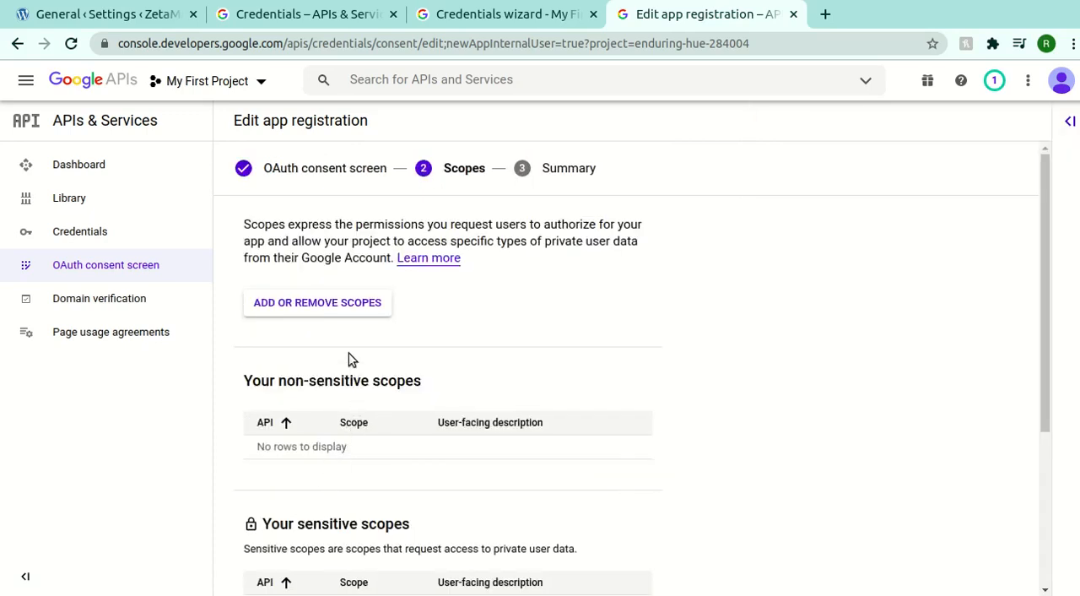
- Return from the scopes page to the credentials wizard and review the OAuth 2.0 client ID form, including the authorized redirect URIs
scroll(350, 354, "down", 1)
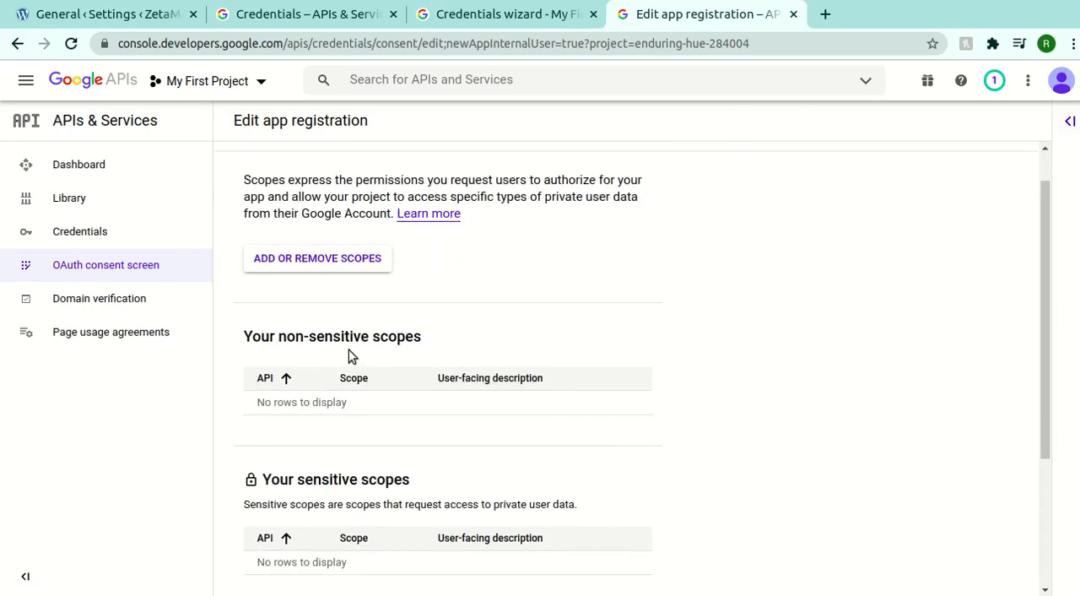
scroll(391, 285, "up", 1)
left_click(498, 14)
left_click(436, 220)
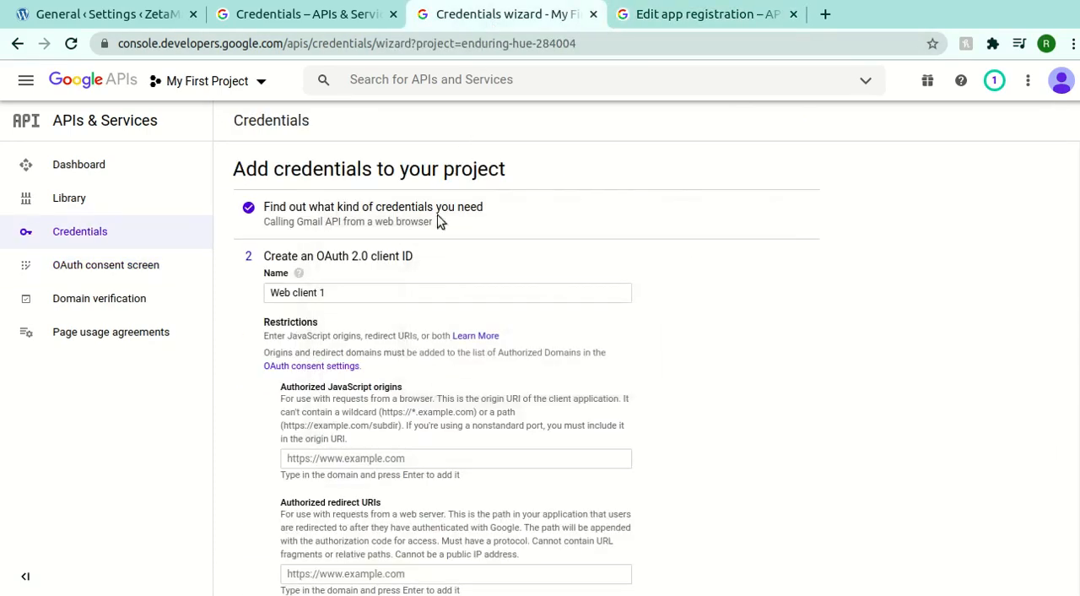
scroll(408, 286, "down", 2)
left_click(367, 203)
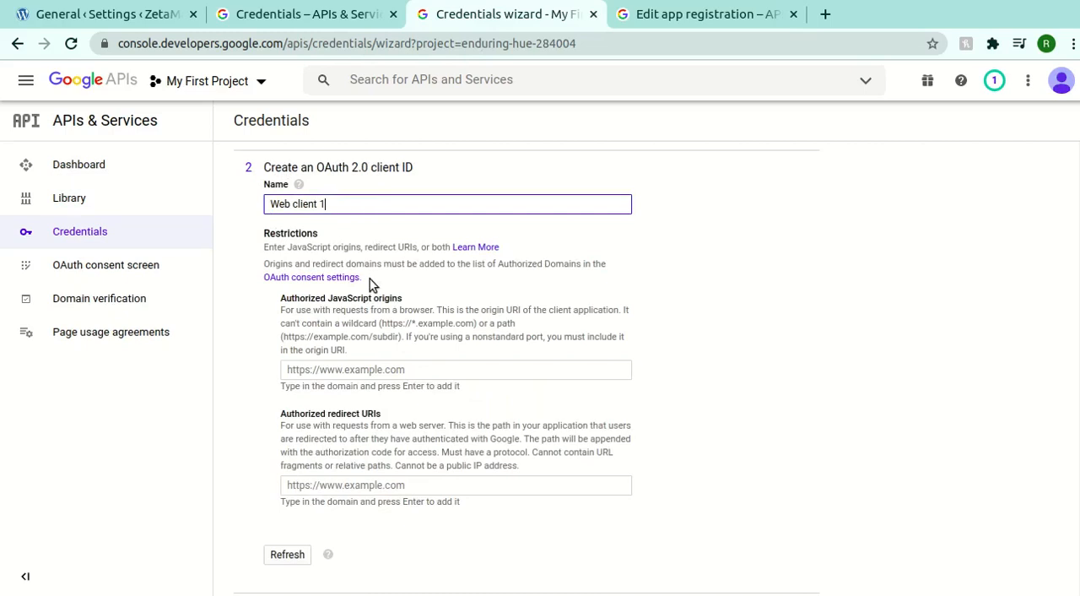
scroll(298, 310, "down", 1)
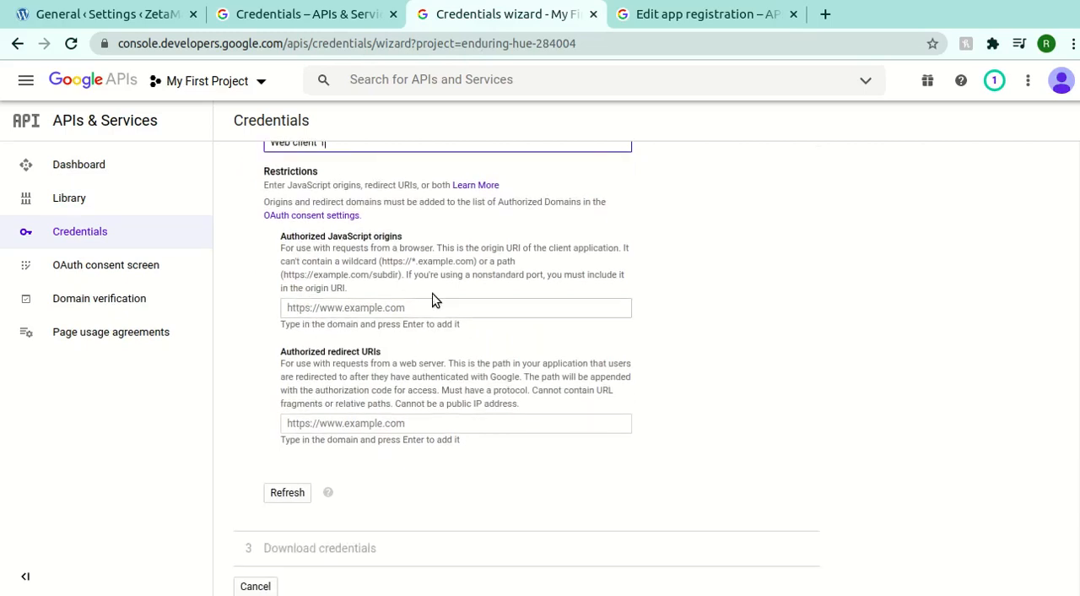
left_click_drag(281, 351, 405, 355)
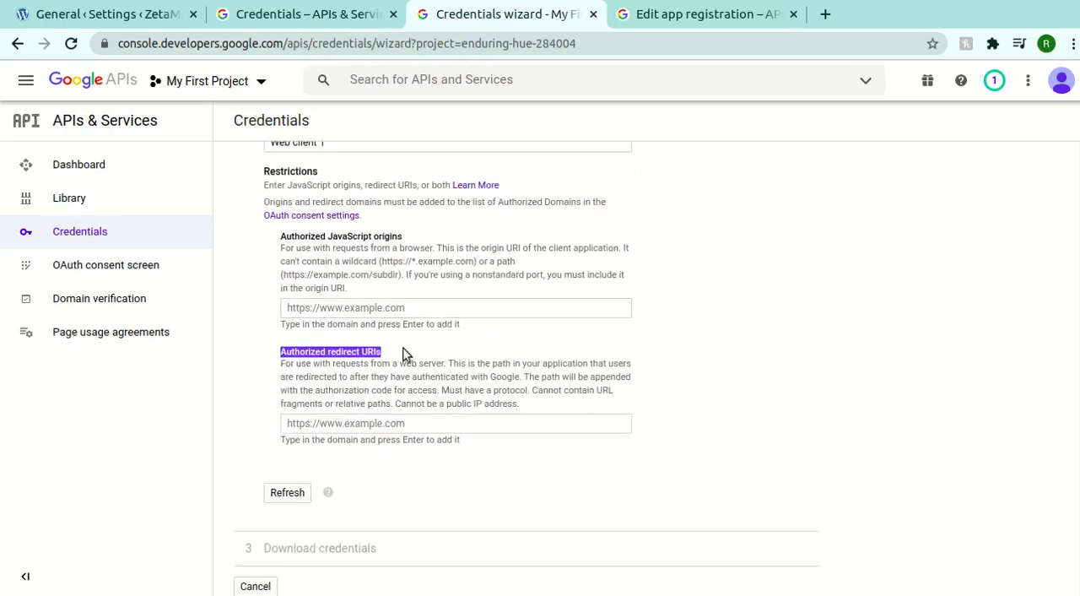
left_click(330, 319)
- Switch to the WP Mail SMTP settings in WordPress and copy the Gmail mailer's authorized redirect URI
left_click(178, 21)
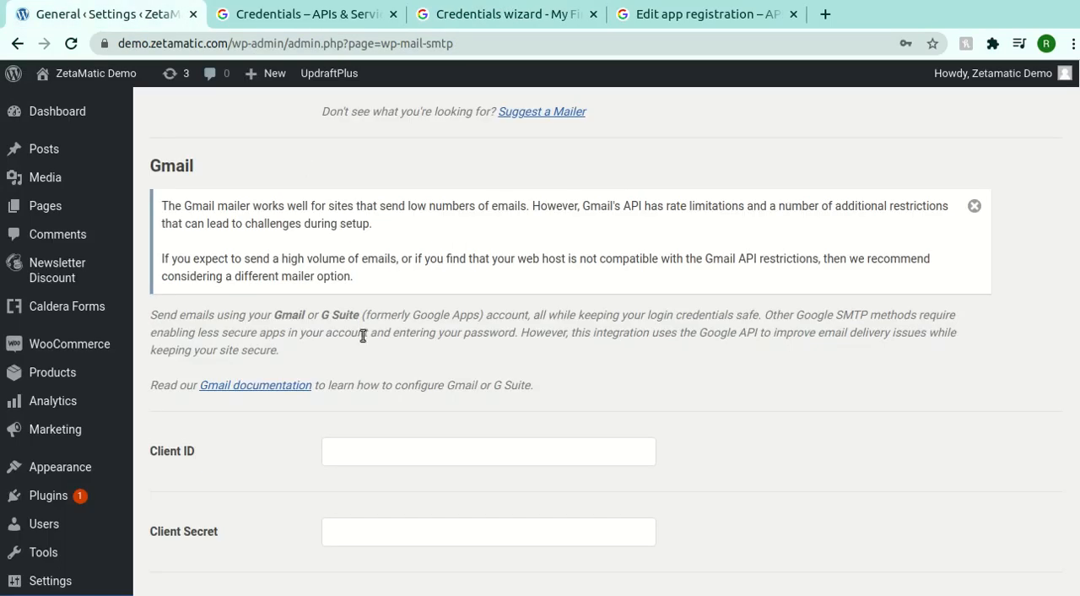
scroll(363, 335, "down", 4)
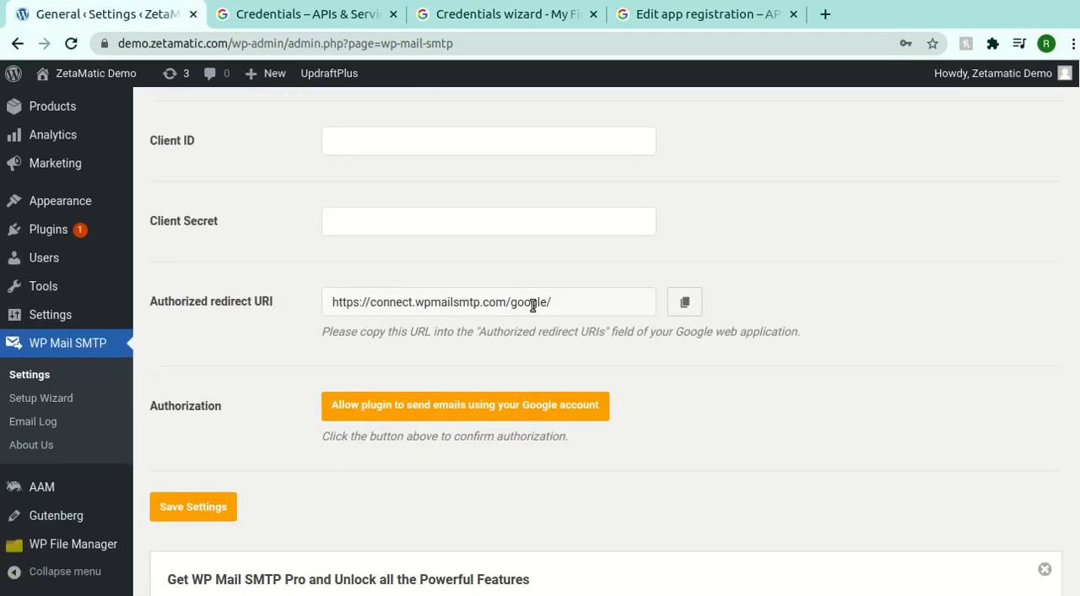
left_click(686, 304)
right_click(578, 304)
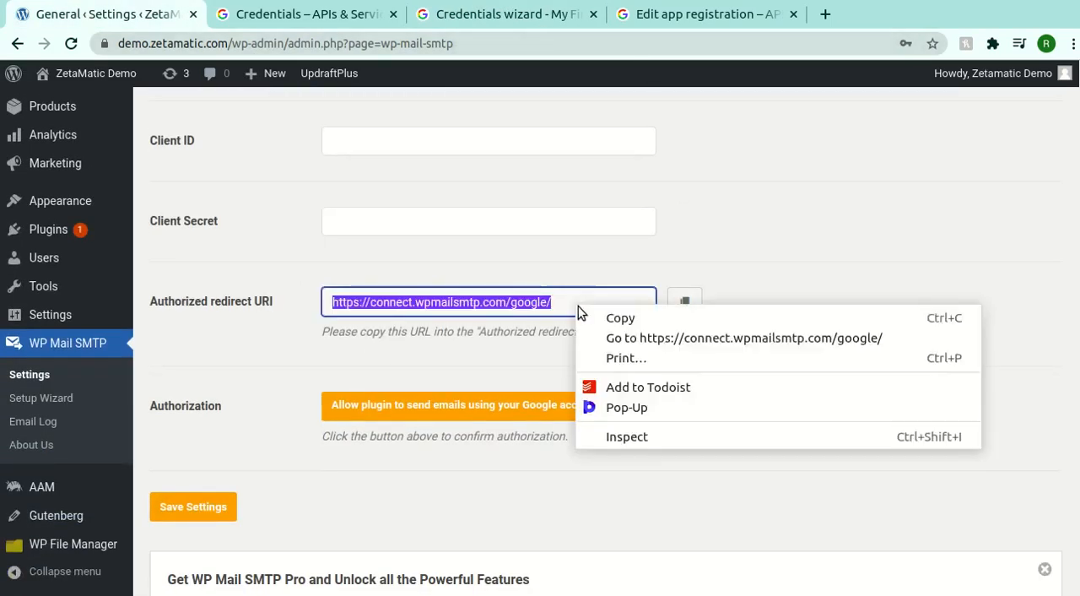
left_click(628, 316)
left_click(588, 17)
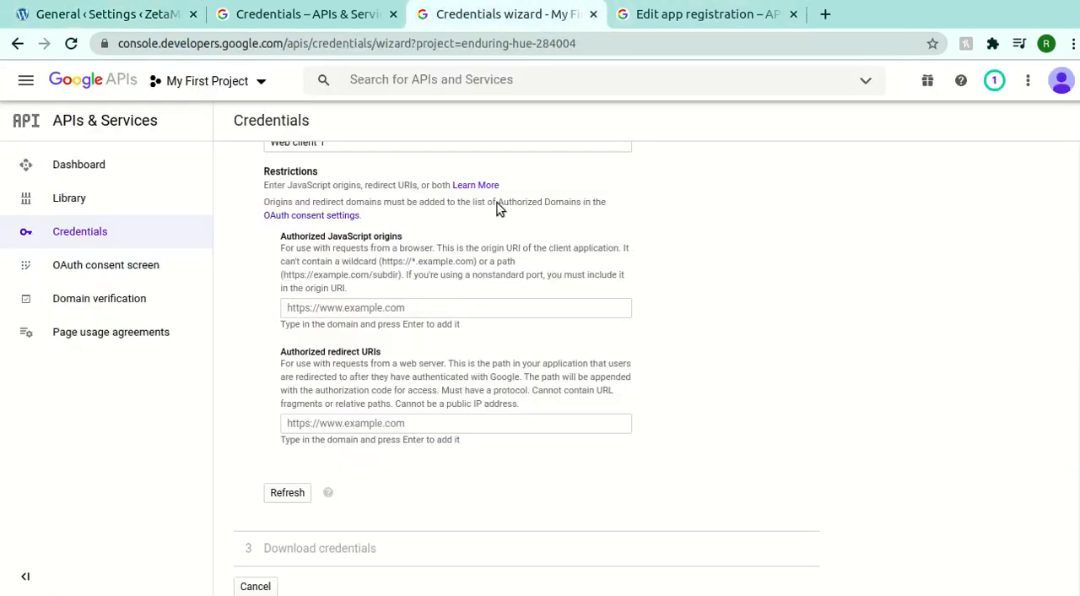
left_click(404, 424)
key("ctrl+v")
key("Return")
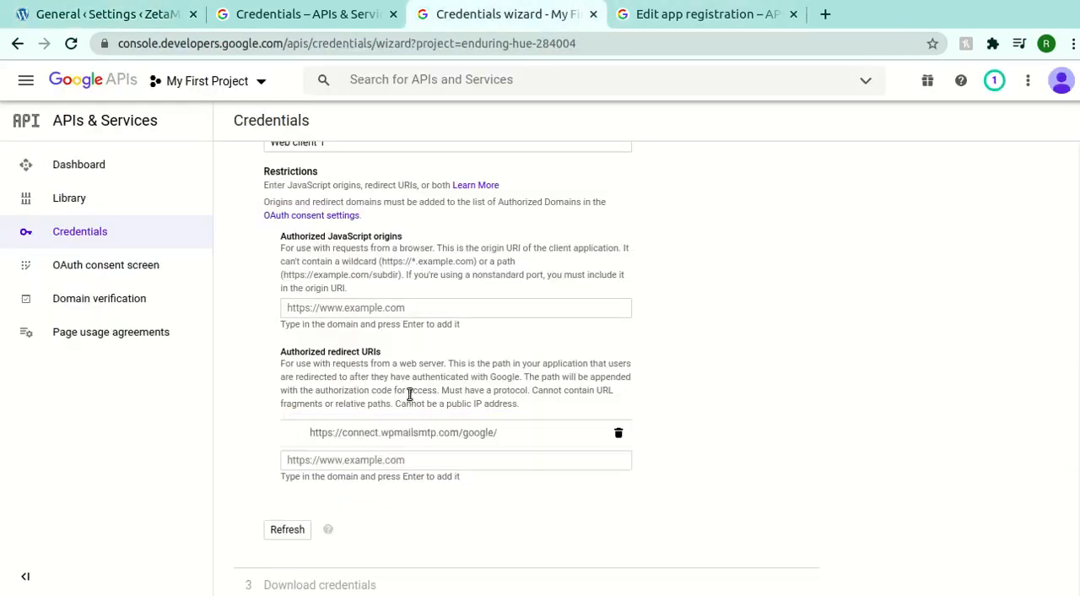
scroll(354, 422, "down", 1)
left_click(289, 492)
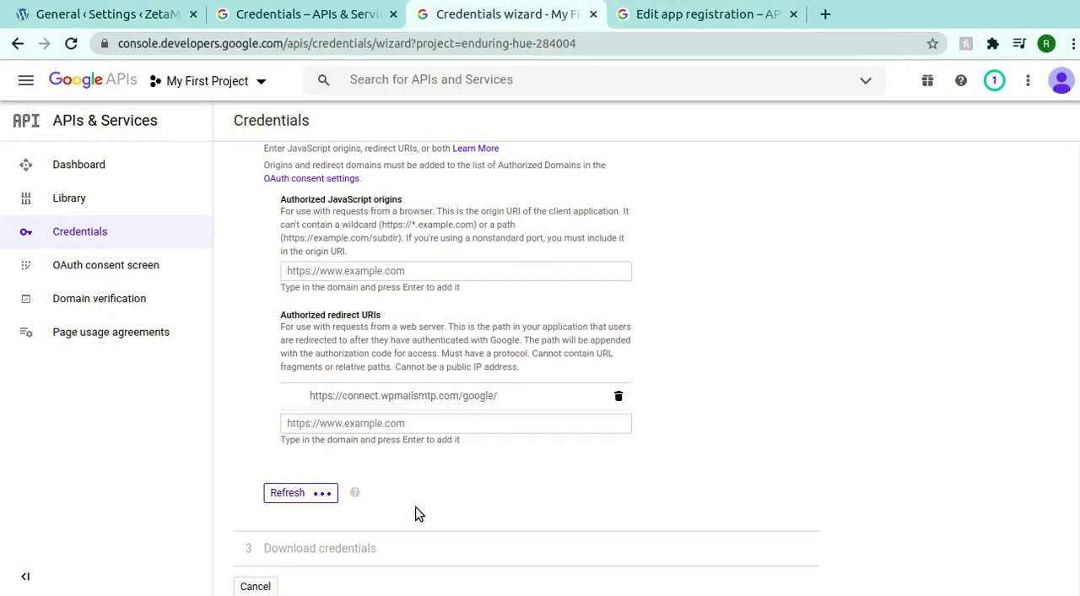
left_click(315, 496)
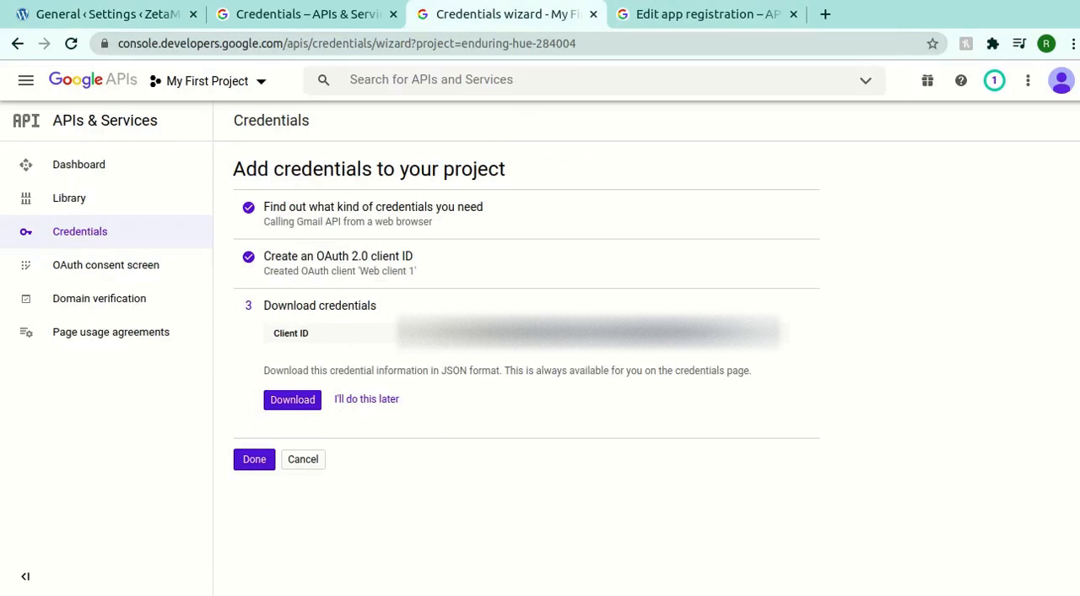
- Switch to the WP Mail SMTP settings and paste the OAuth client ID into the Client ID field
left_click(142, 18)
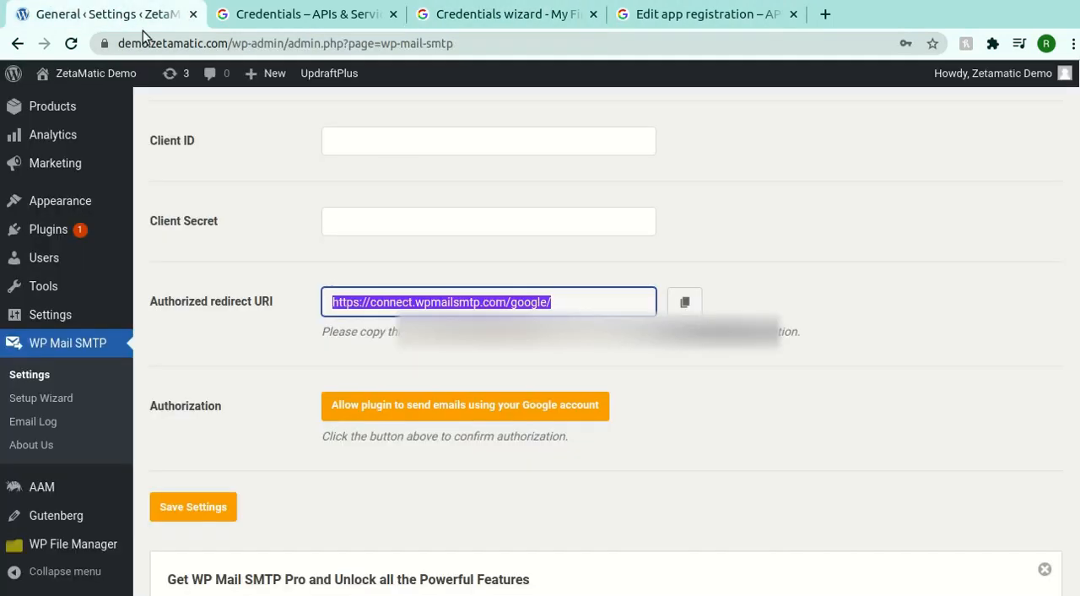
left_click(371, 137)
key("ctrl+v")
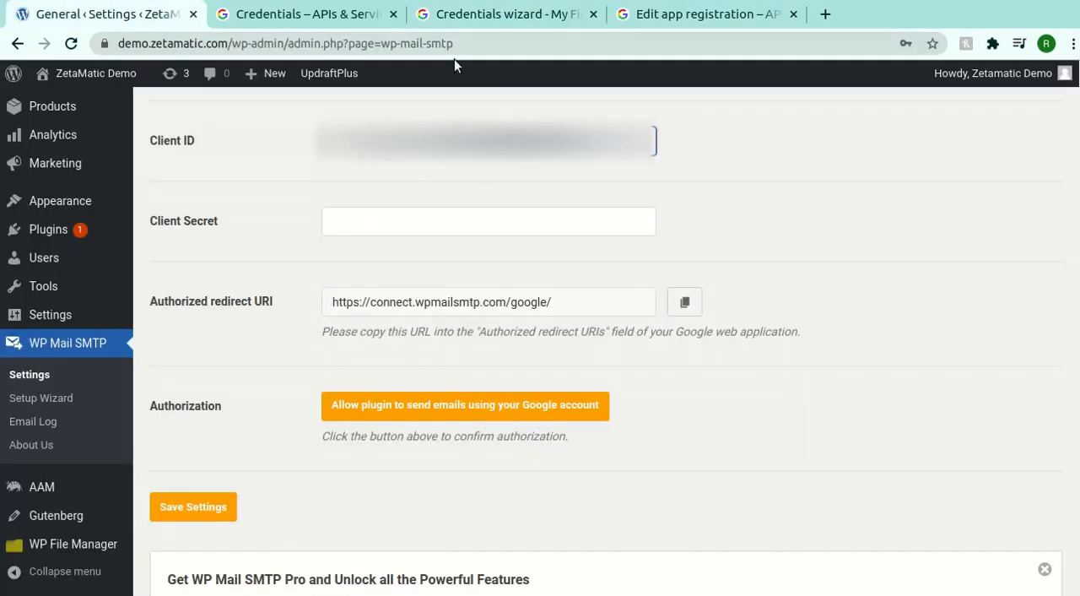
- Finish the Google credentials wizard, open Web client 1 for editing, and paste its client secret into WP Mail SMTP's Client Secret field
left_click(416, 17)
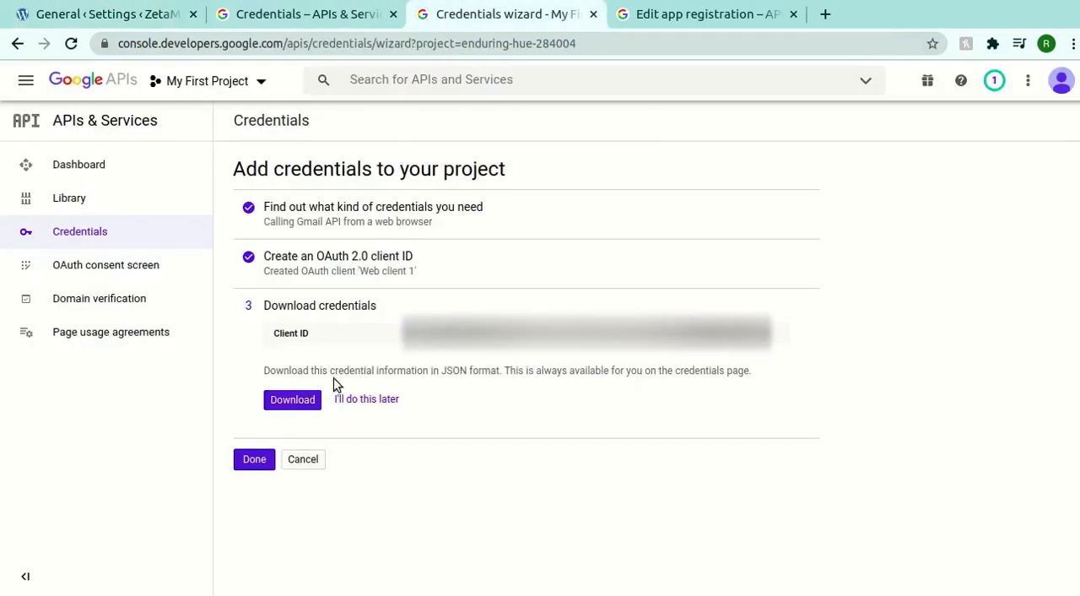
left_click(254, 460)
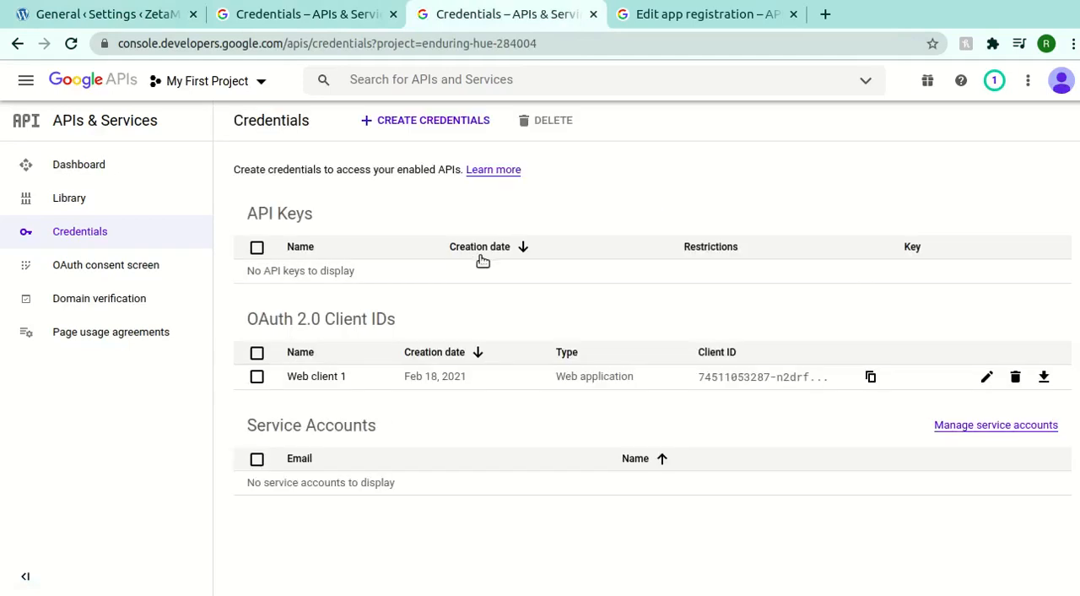
left_click(984, 378)
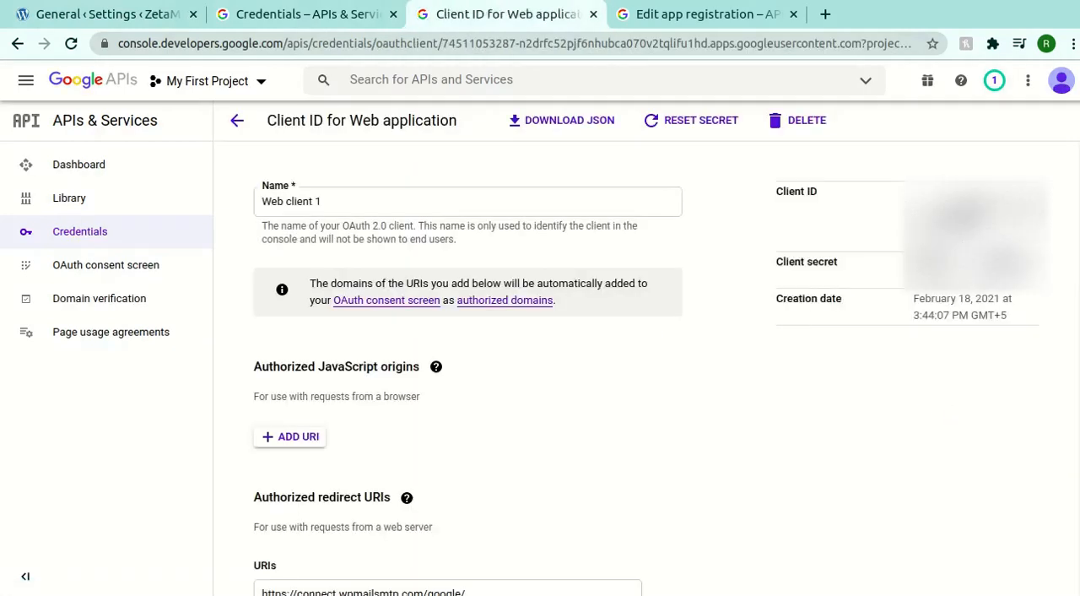
left_click(135, 14)
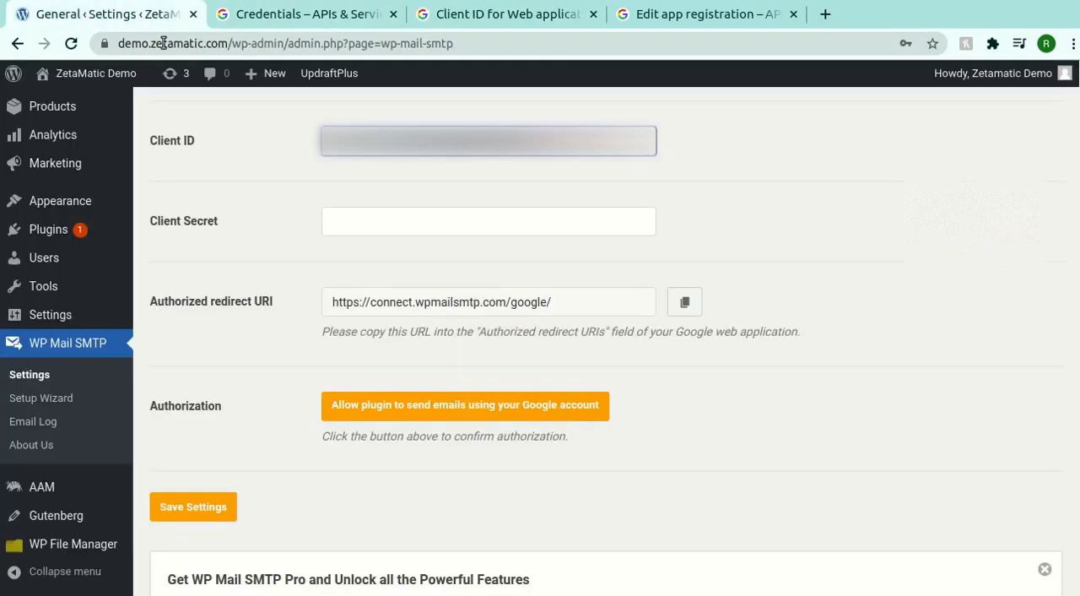
left_click(379, 219)
key("ctrl+v")
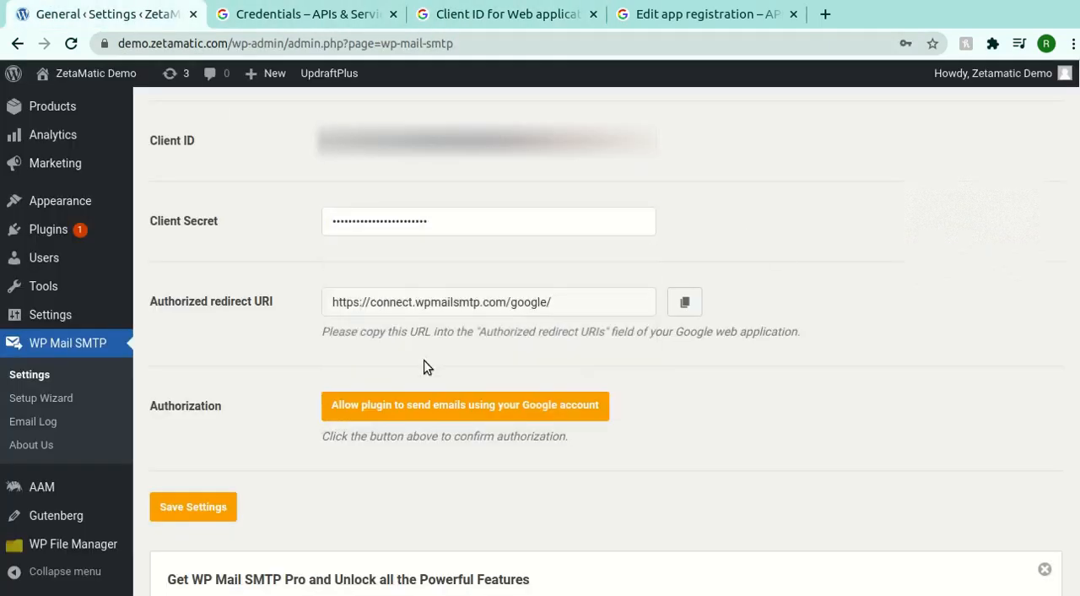
- Save the WP Mail SMTP settings and authorize the plugin to send emails by choosing the Google account and allowing Test App access
left_click(218, 506)
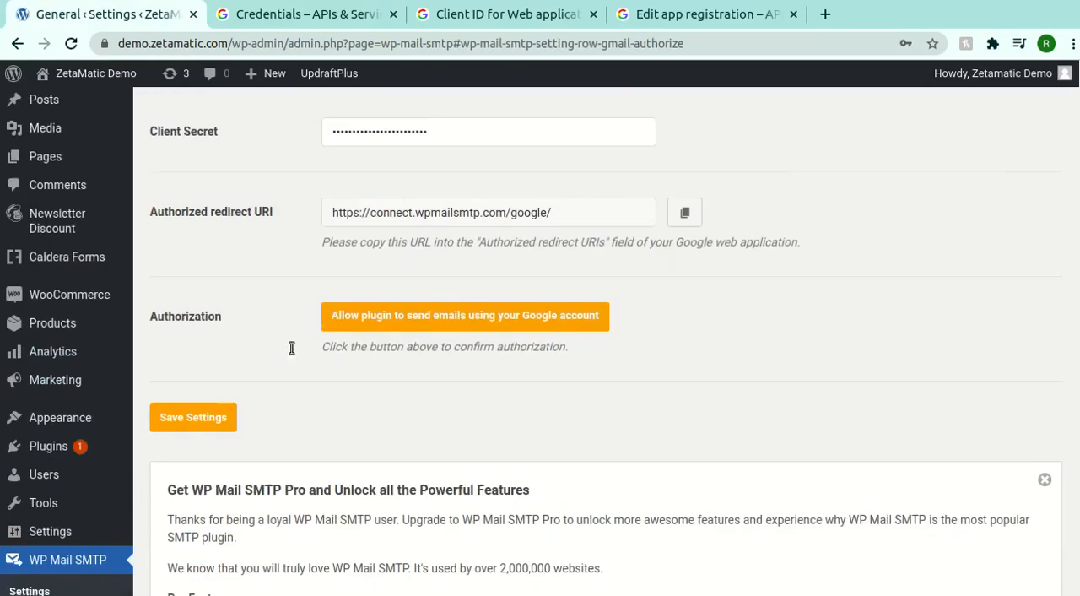
scroll(291, 355, "up", 3)
left_click(408, 326)
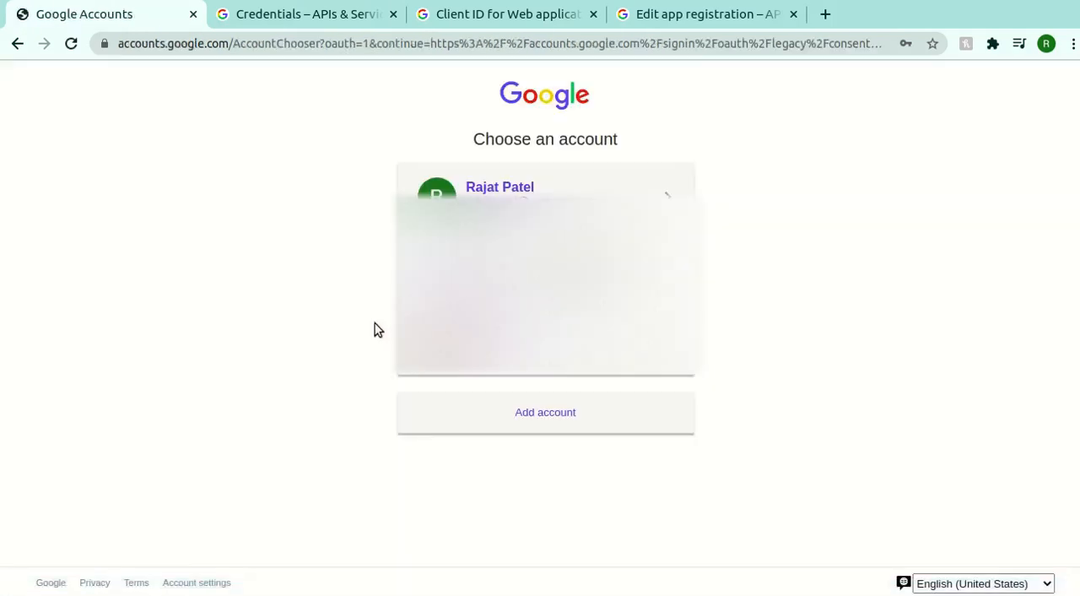
left_click(667, 196)
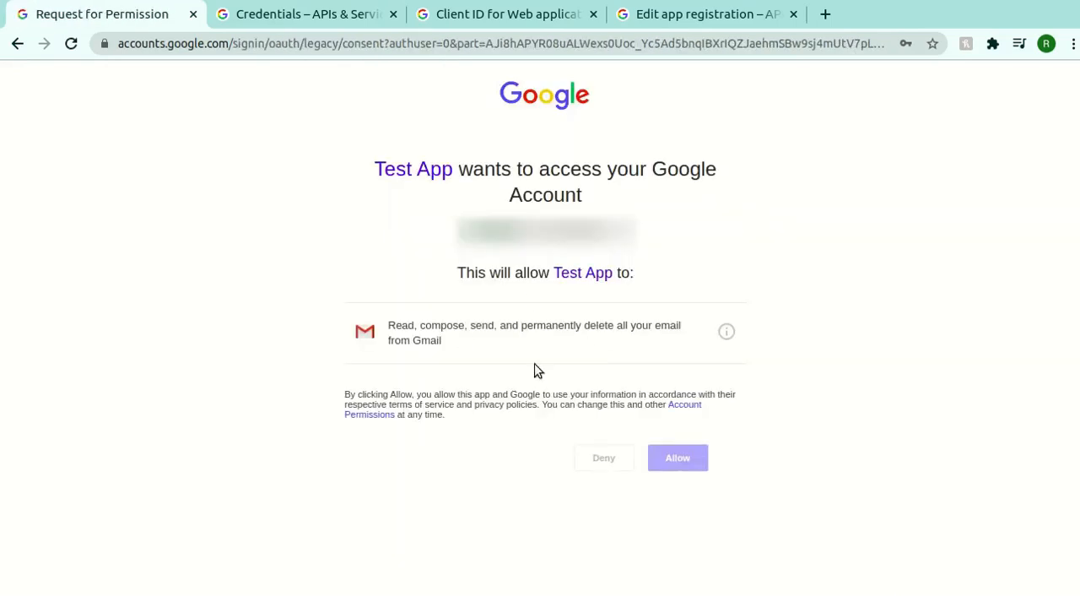
left_click(690, 460)
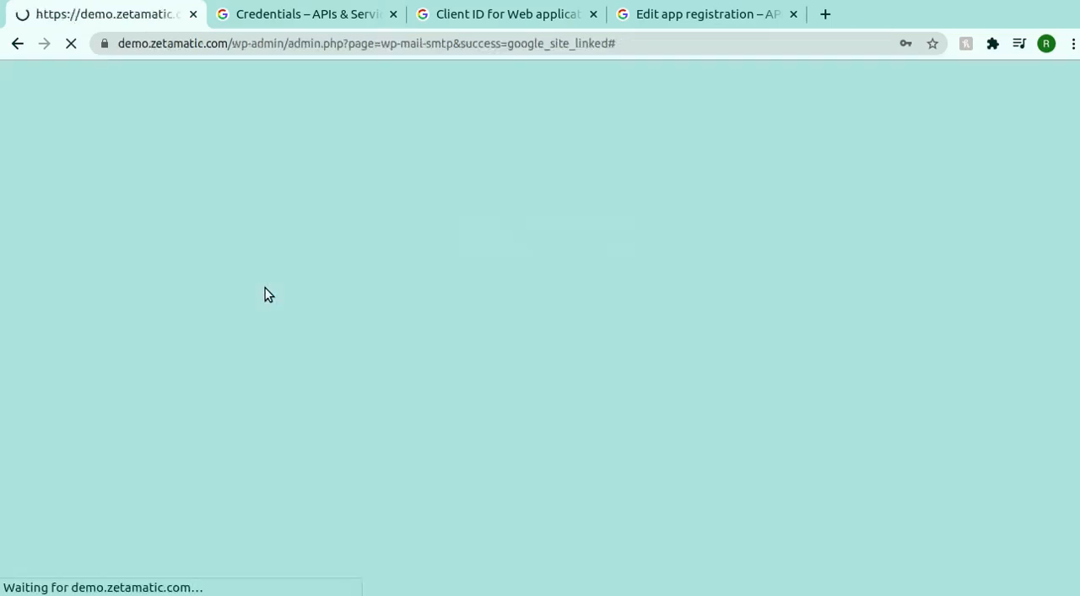
- Open WP Mail SMTP's Email Test page, enter the recipient's email address and send the test email
scroll(258, 337, "down", 5)
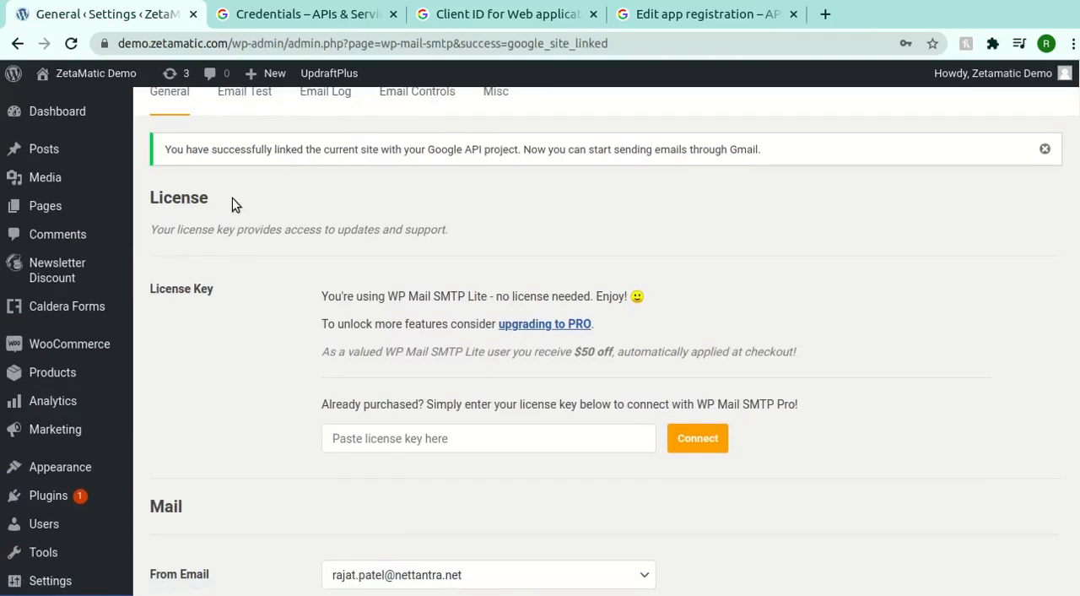
left_click(238, 107)
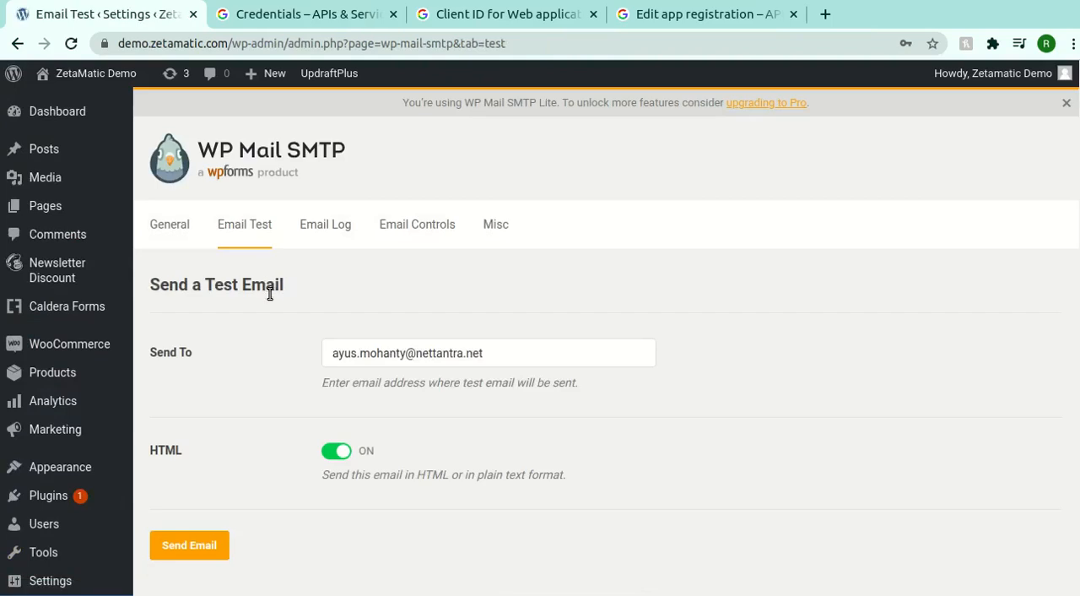
left_click(402, 352)
key("ctrl+a")
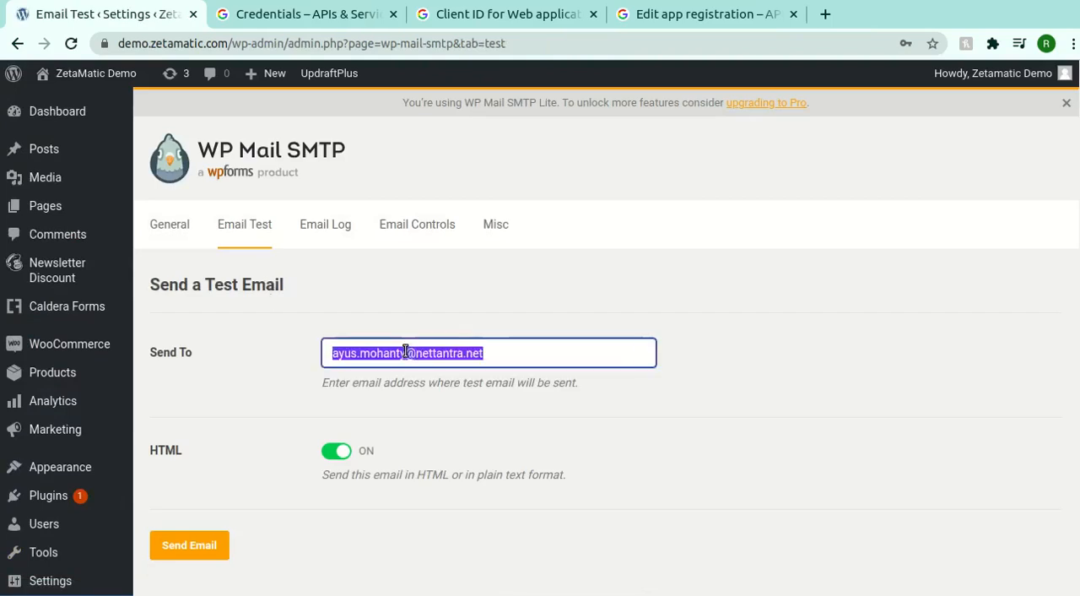
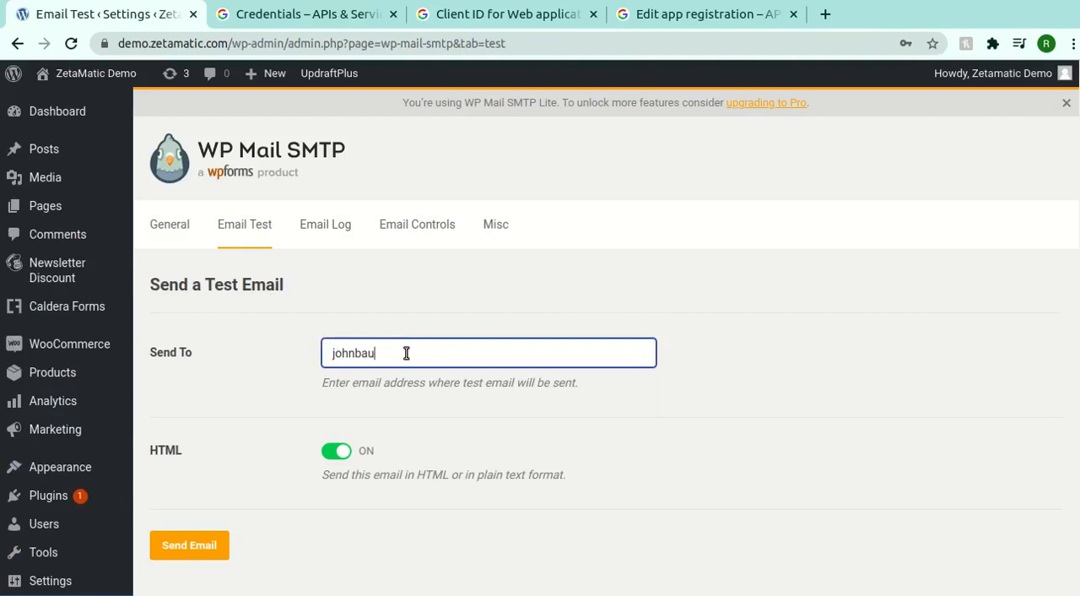
left_click(209, 546)
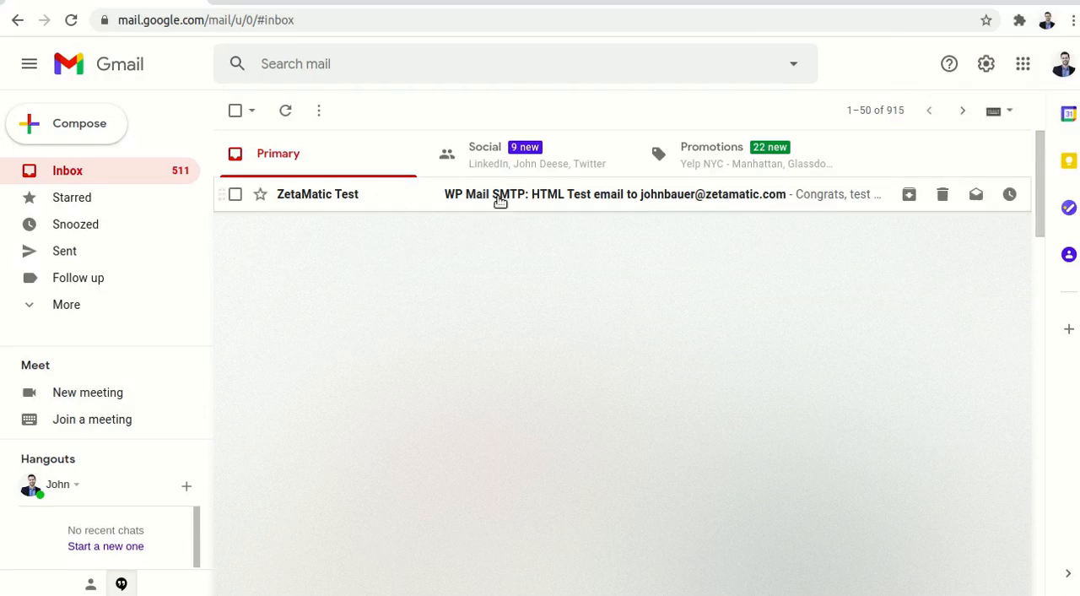
- Open the WP Mail SMTP test email in the recipient's Gmail inbox and examine its content
left_click(500, 200)
scroll(436, 295, "down", 4)
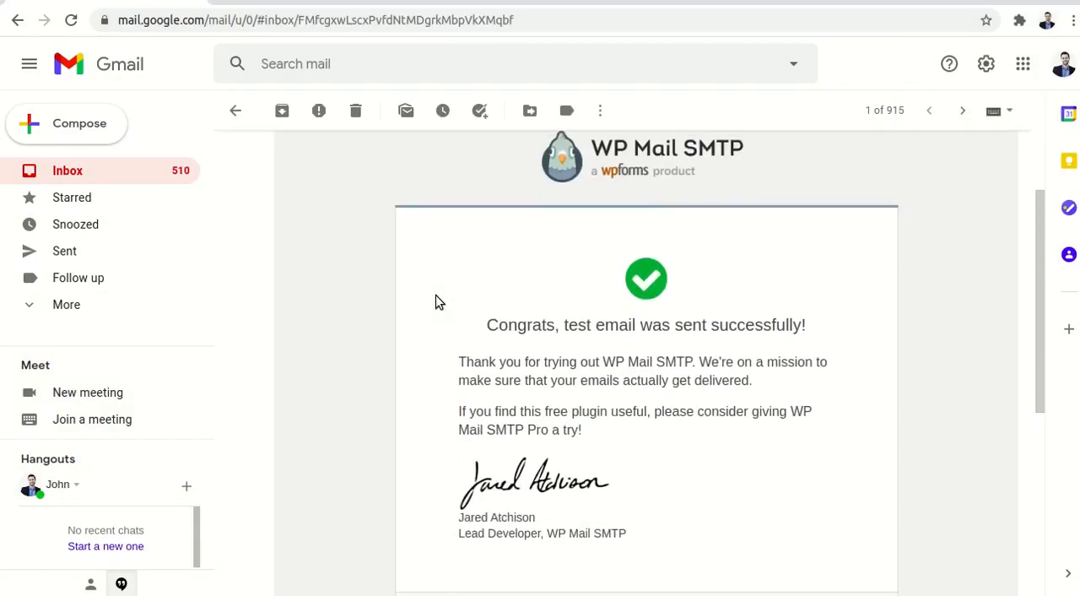
scroll(436, 299, "up", 4)
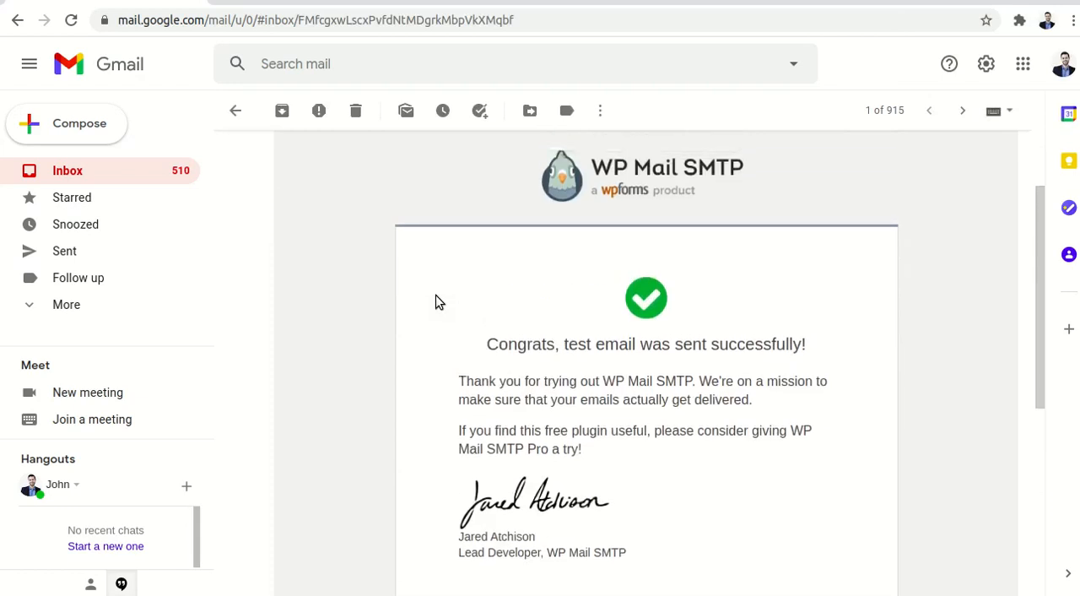